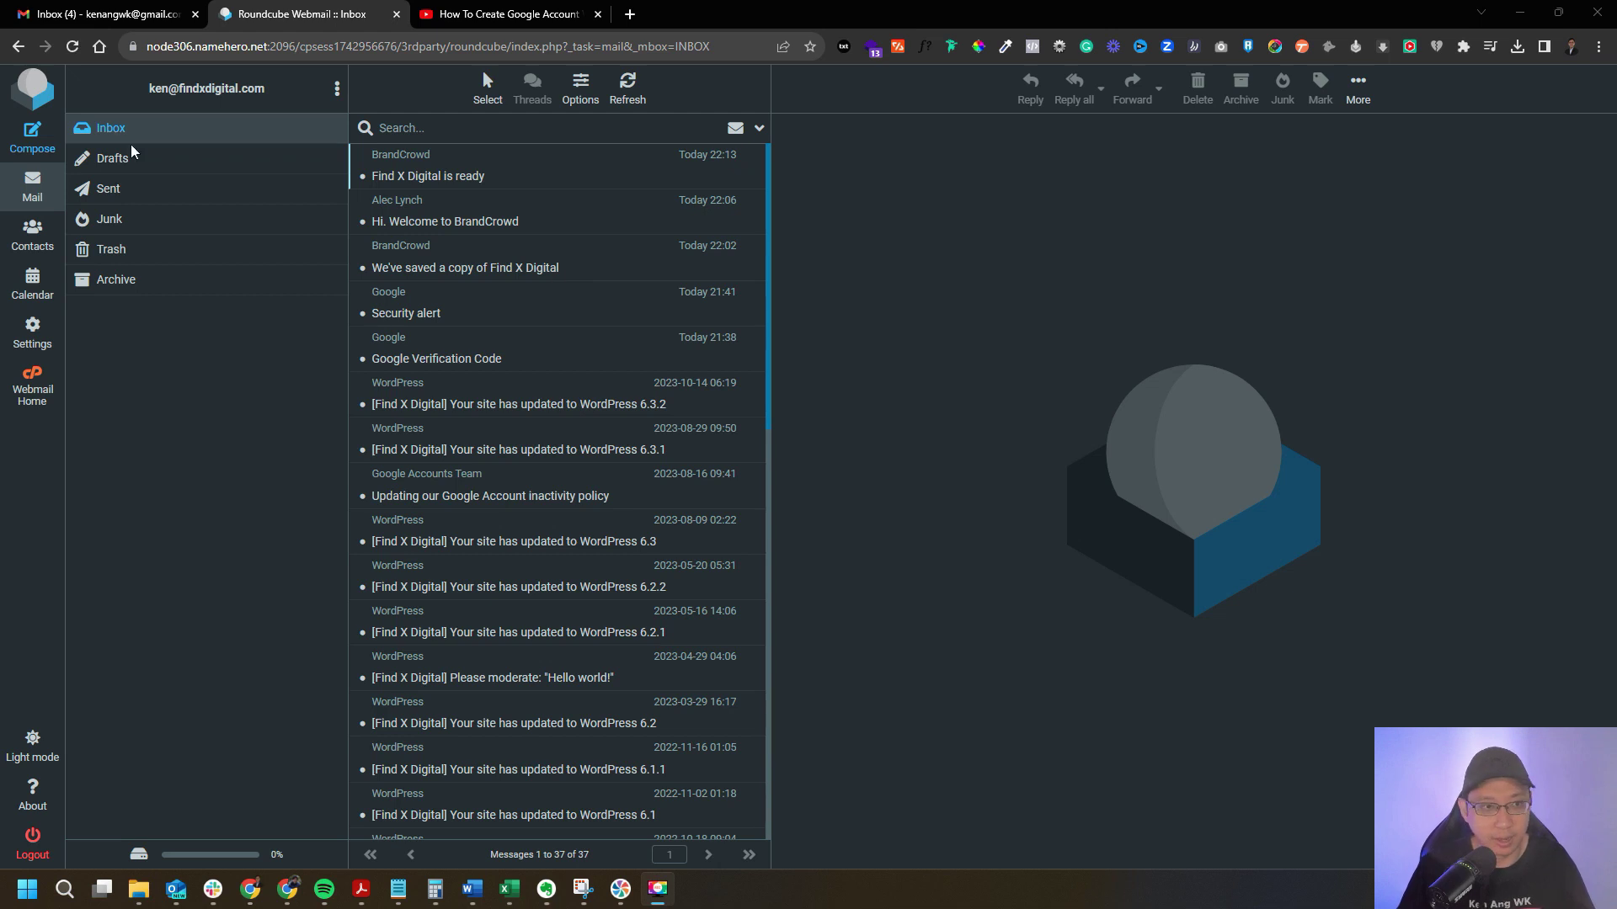
Send a 'No profile picture' test email from the custom-domain address in Roundcube.
left_click_drag(160, 112, 278, 98)
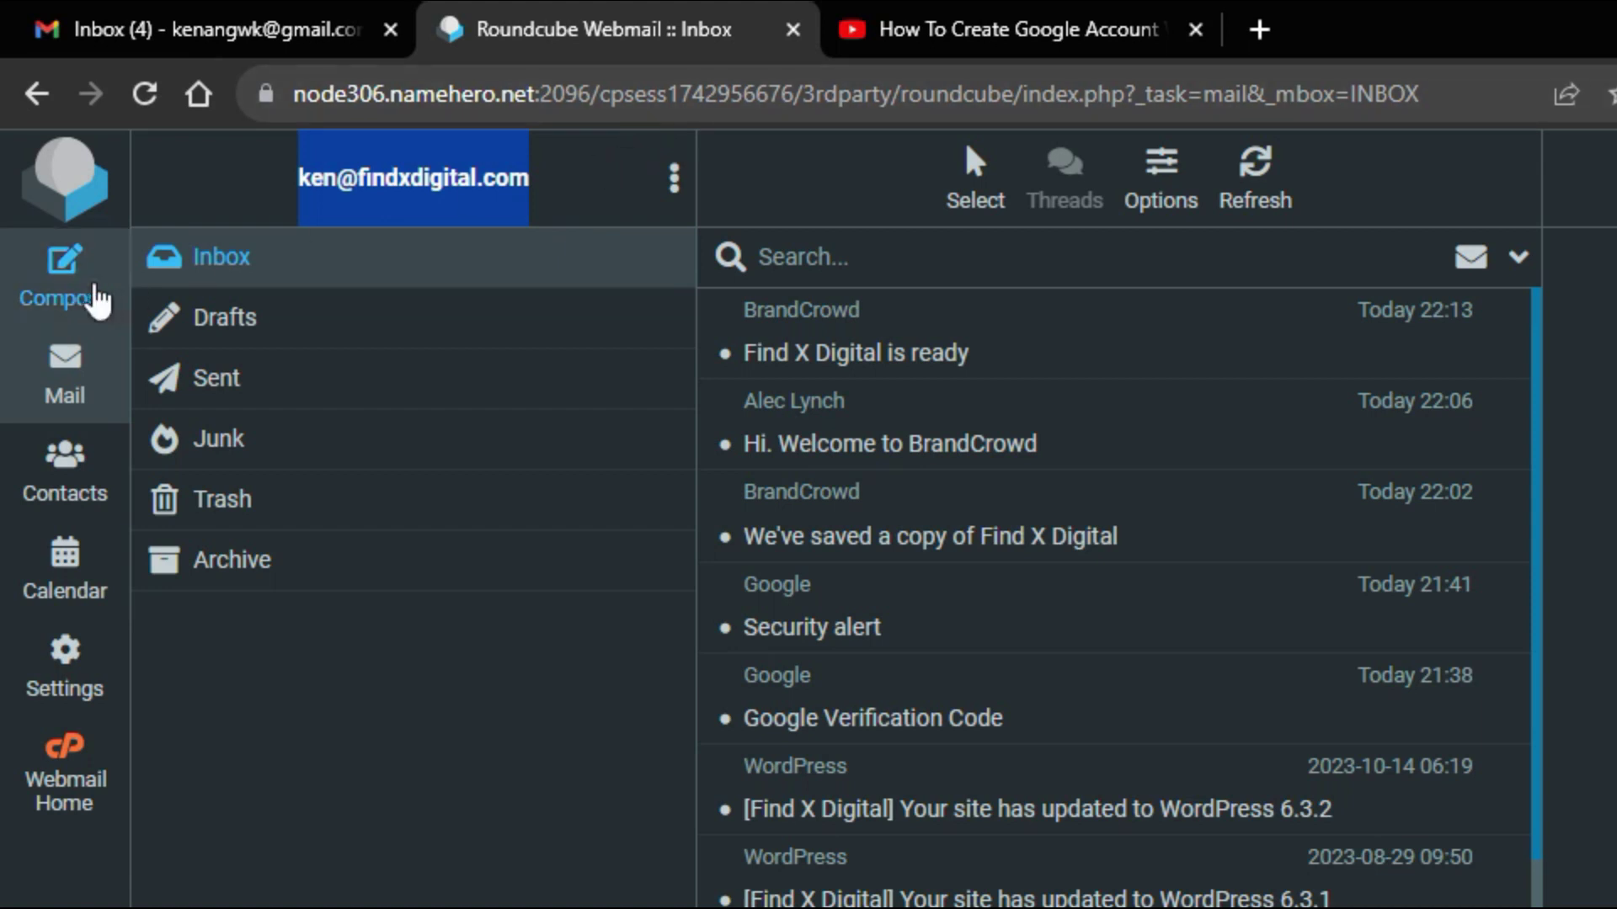
left_click(74, 279)
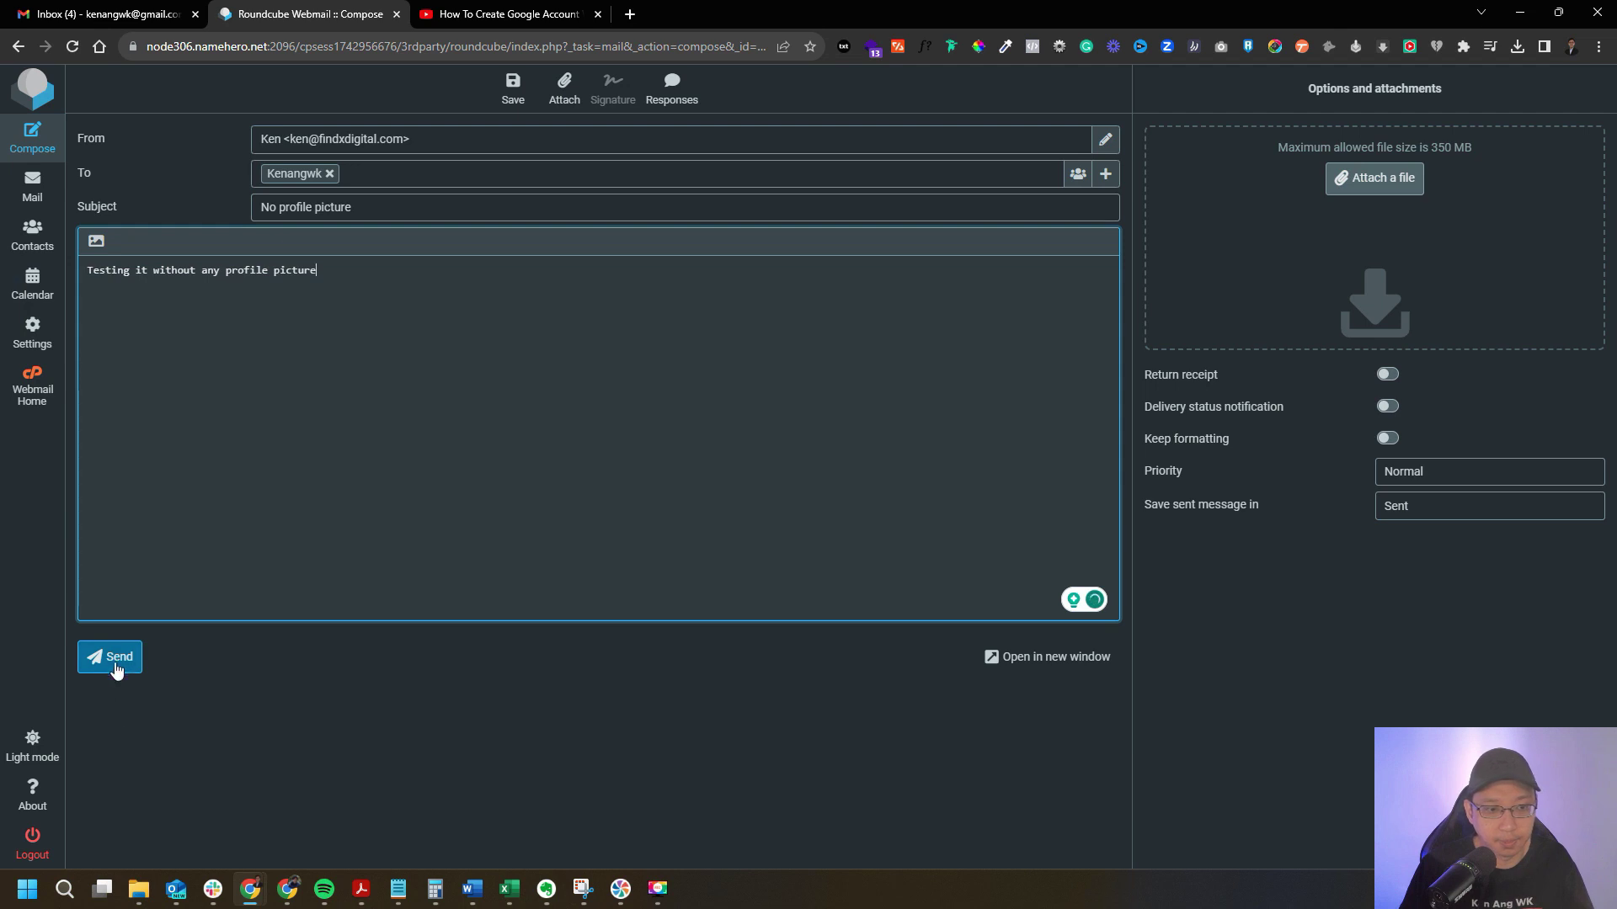
left_click(116, 666)
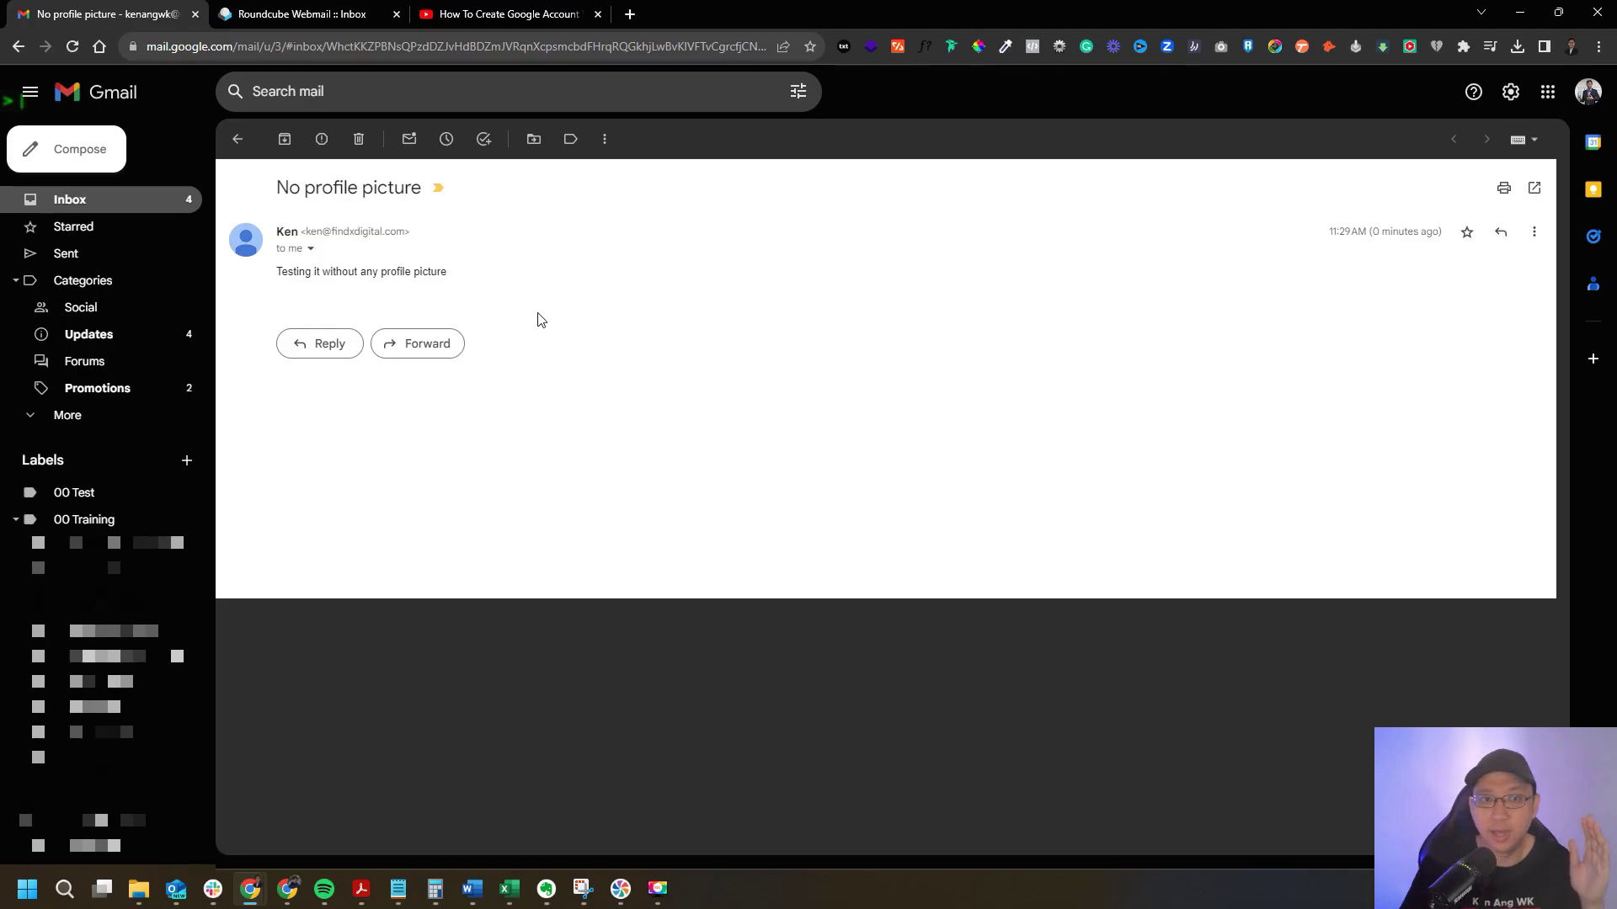
left_click(473, 17)
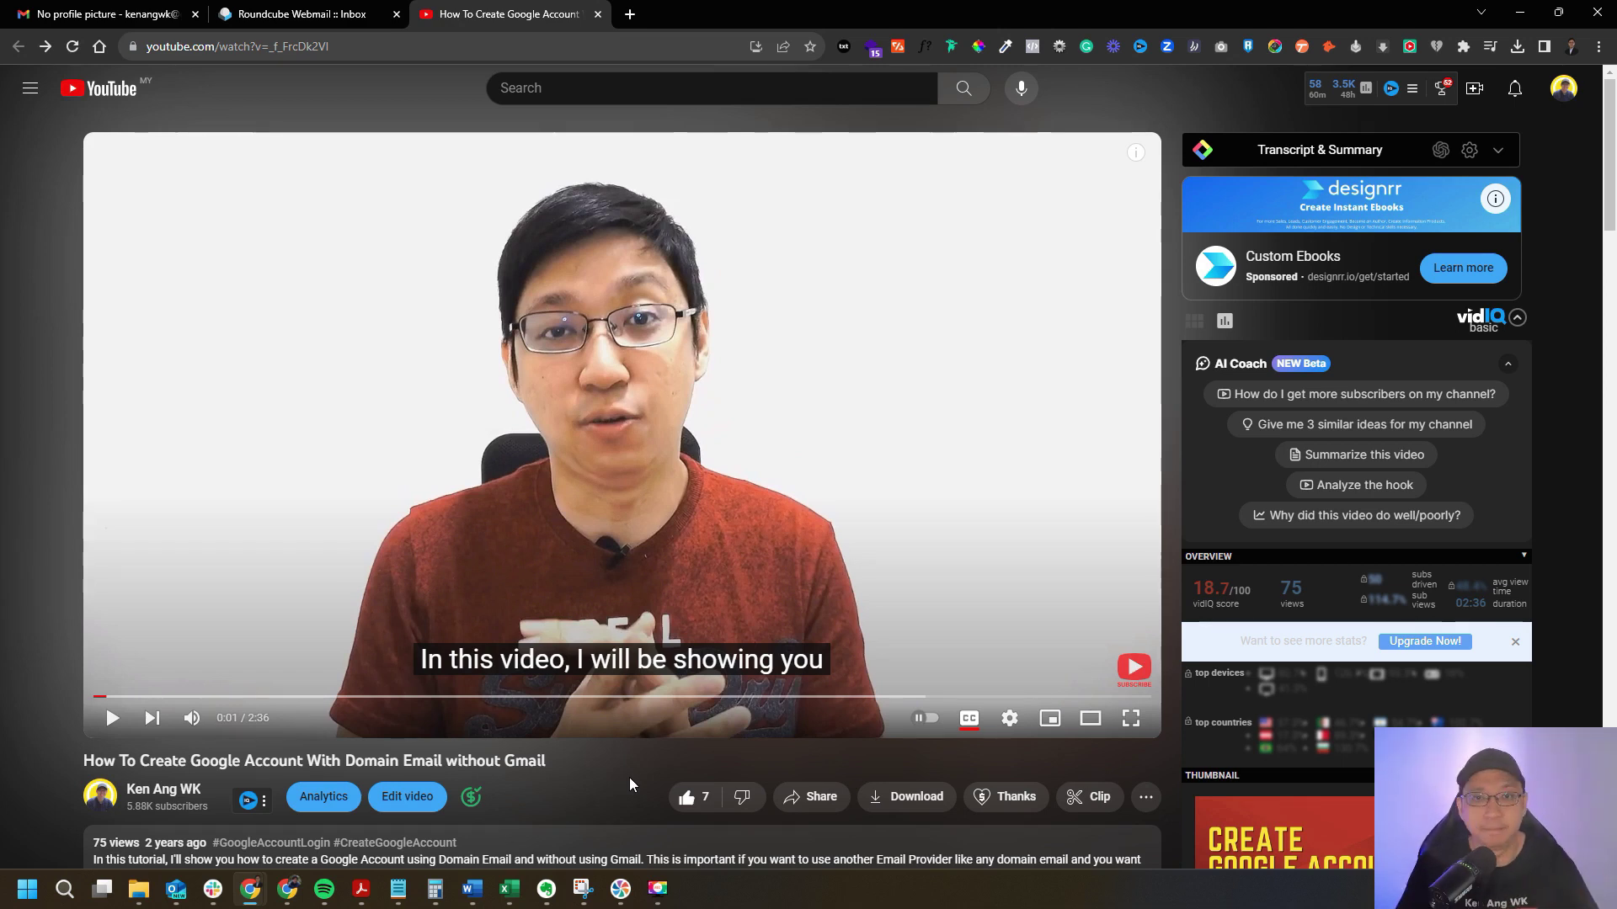
left_click(52, 16)
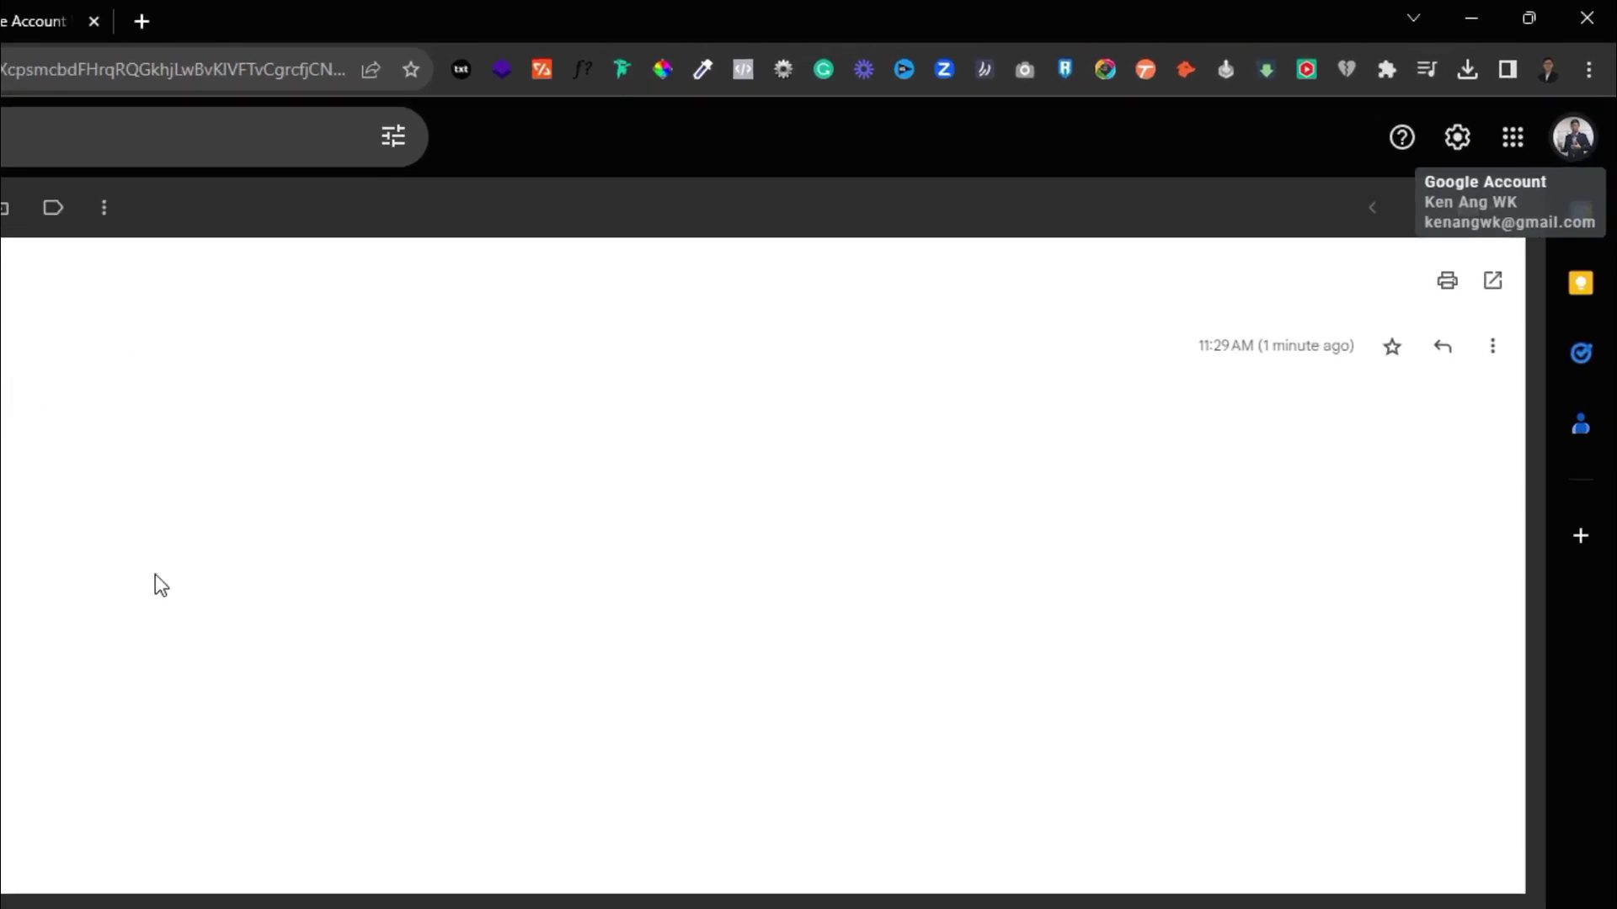
Open Google Account management and switch to the custom-domain account with the letter K avatar.
left_click(1566, 148)
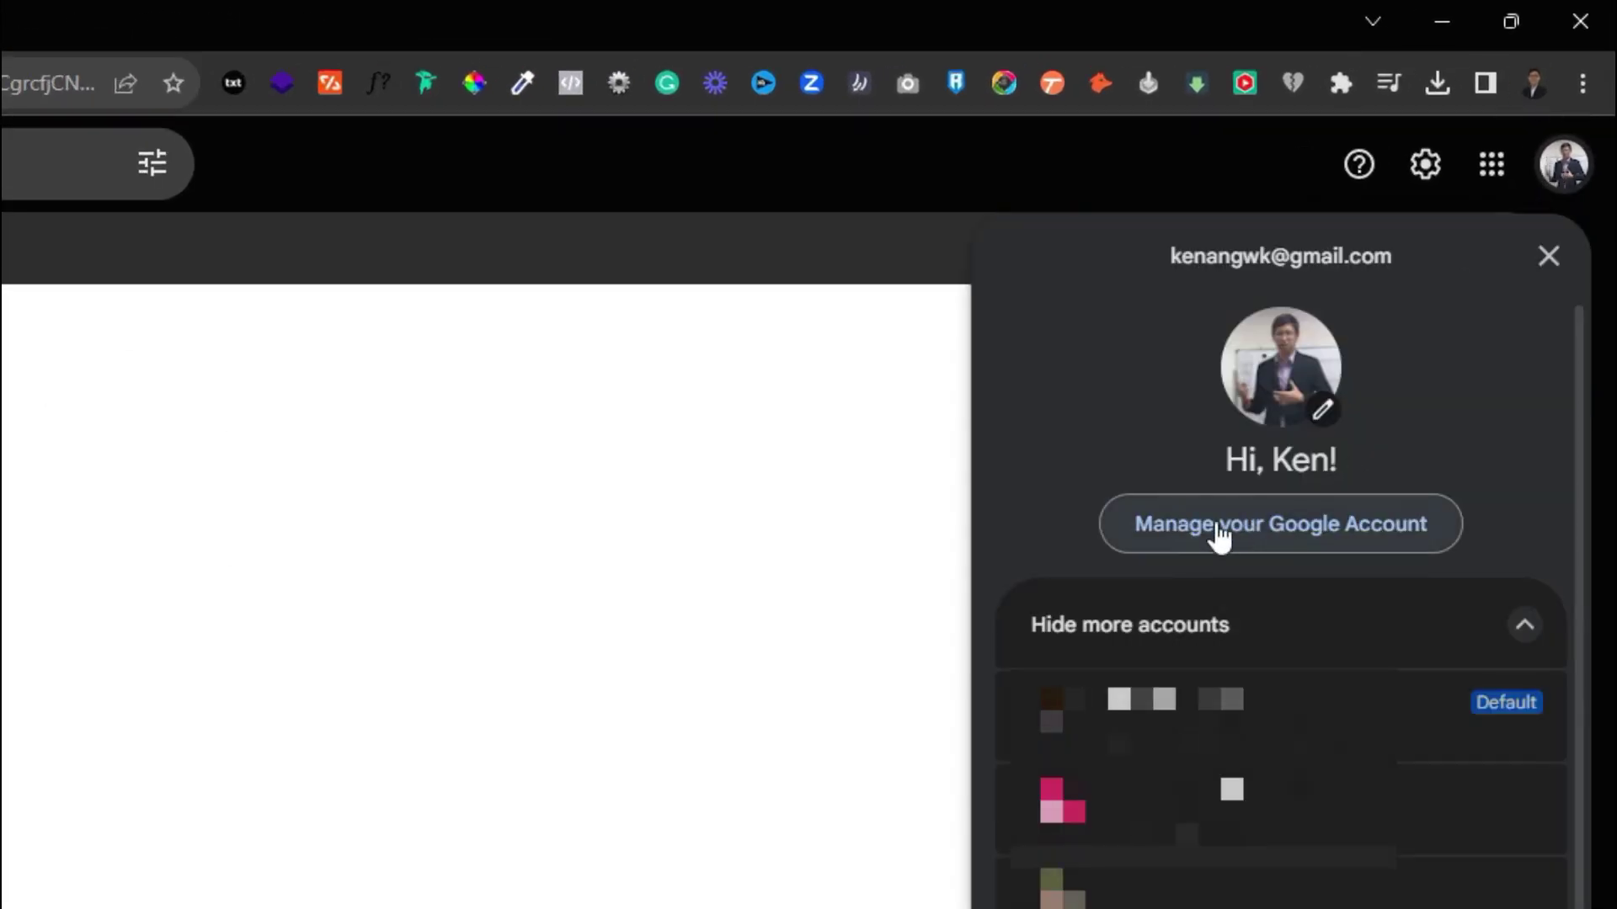
left_click(1261, 547)
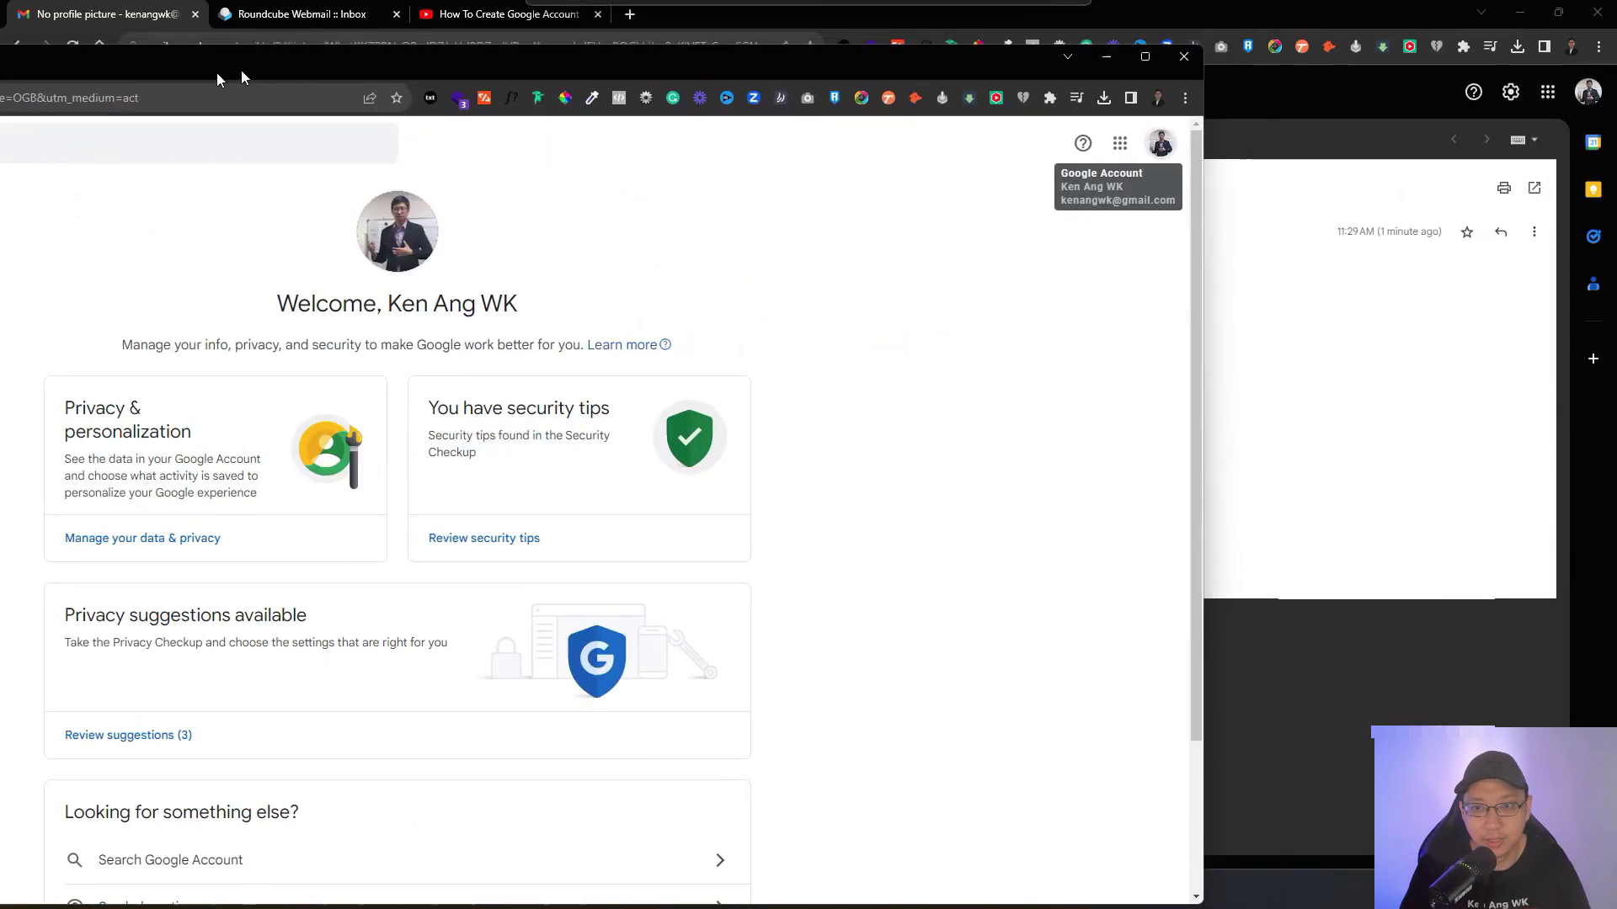
left_click(1109, 159)
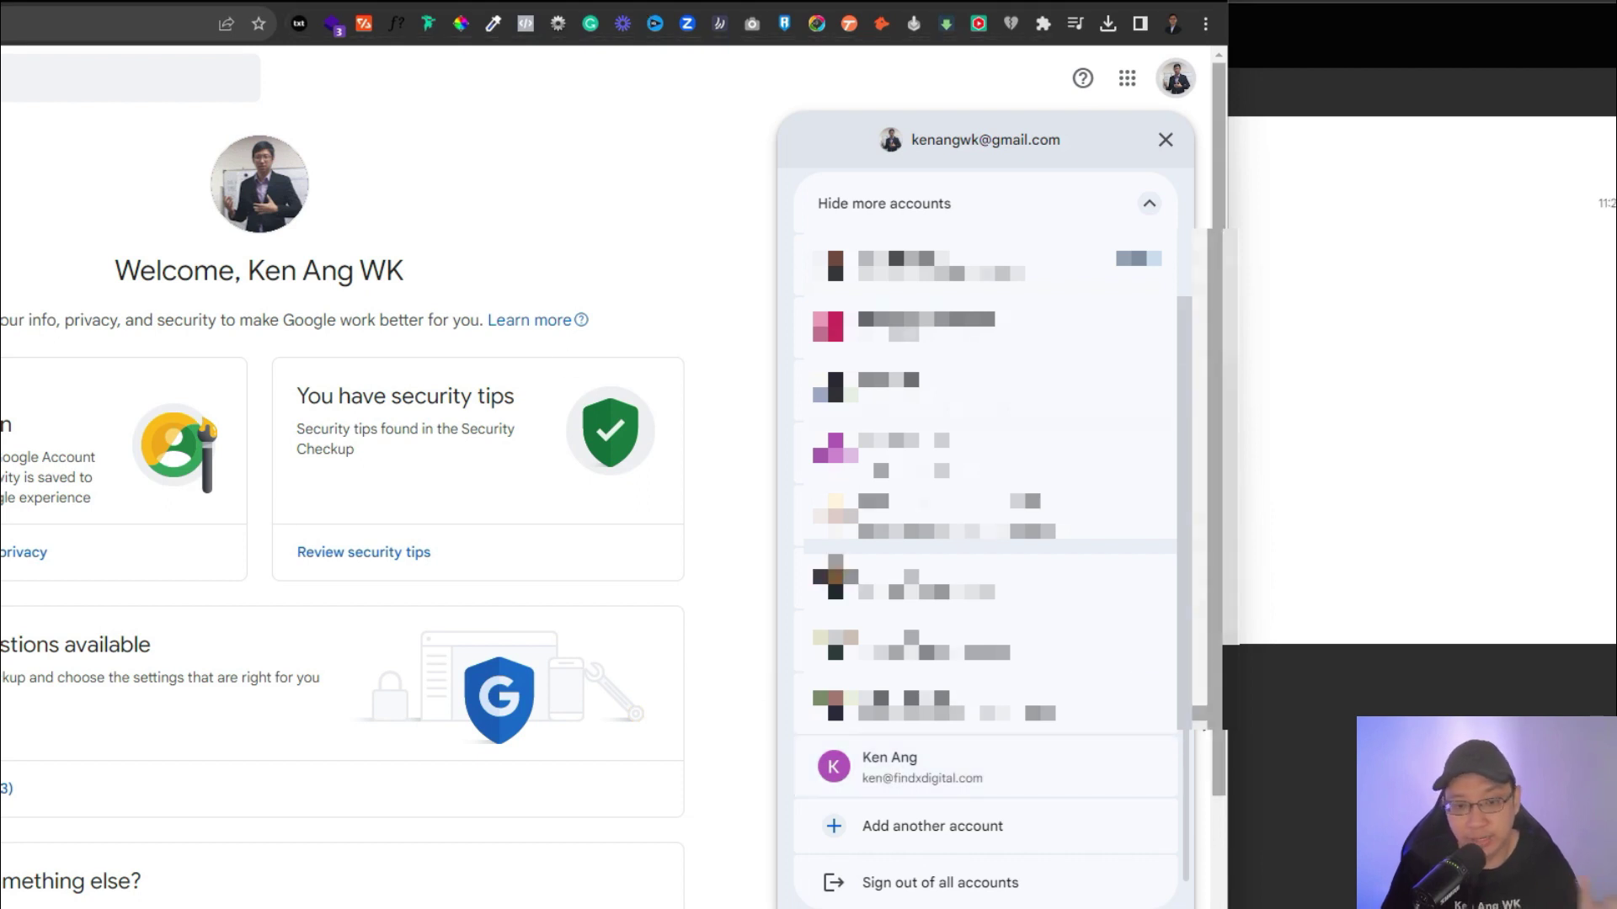
left_click(987, 770)
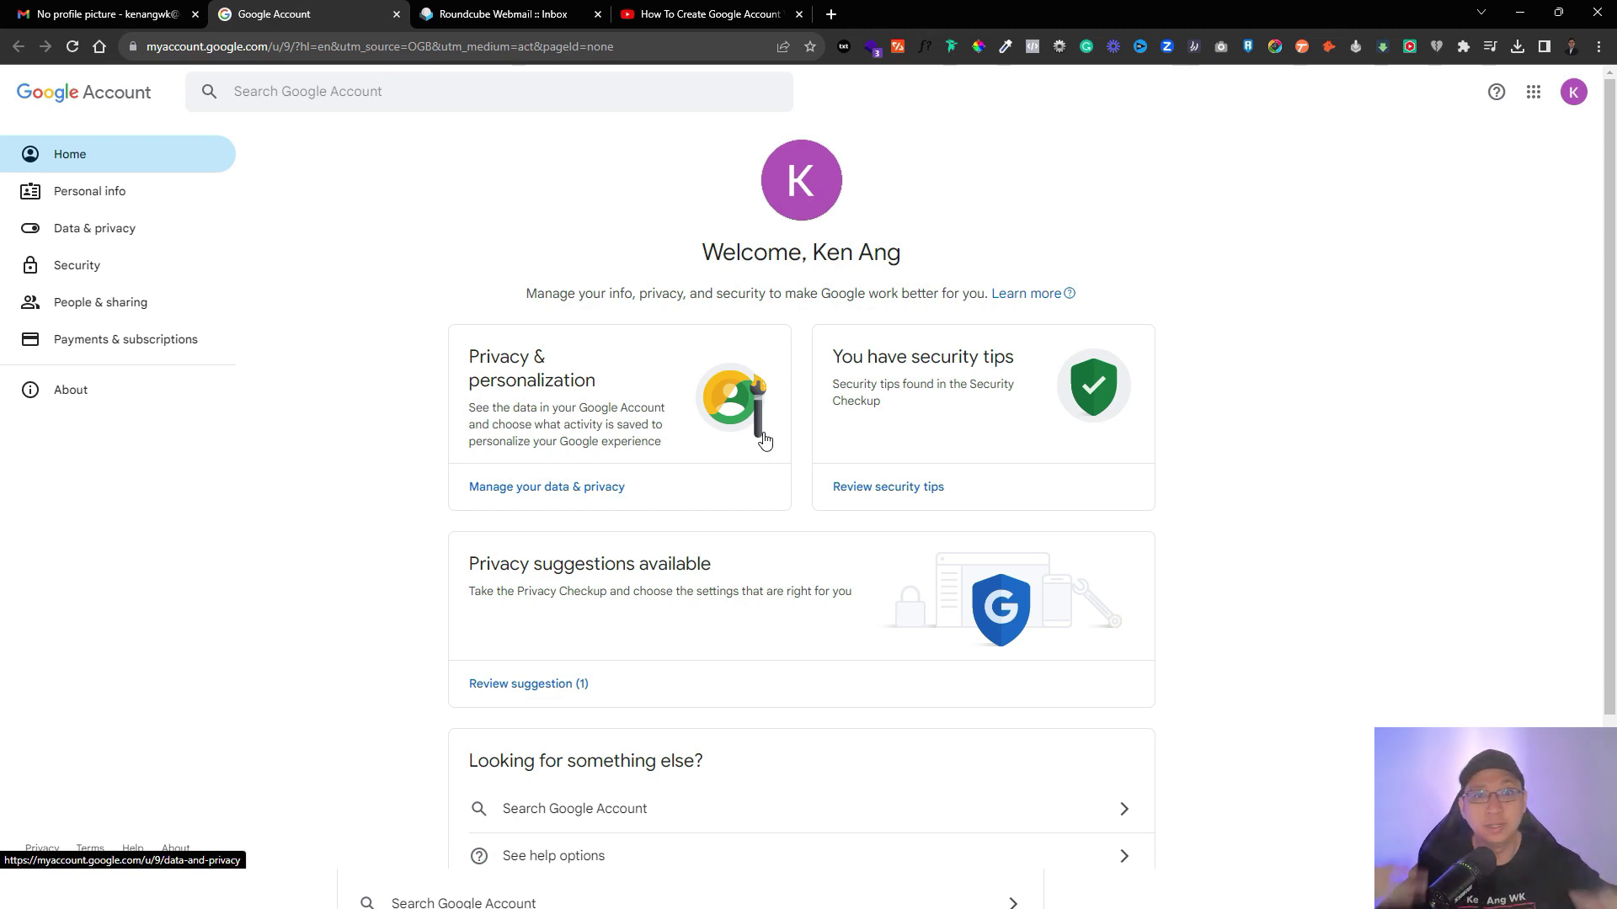
Upload the find-x-digital logo from the computer, crop it and save it as the profile picture.
left_click(1574, 95)
left_click(932, 193)
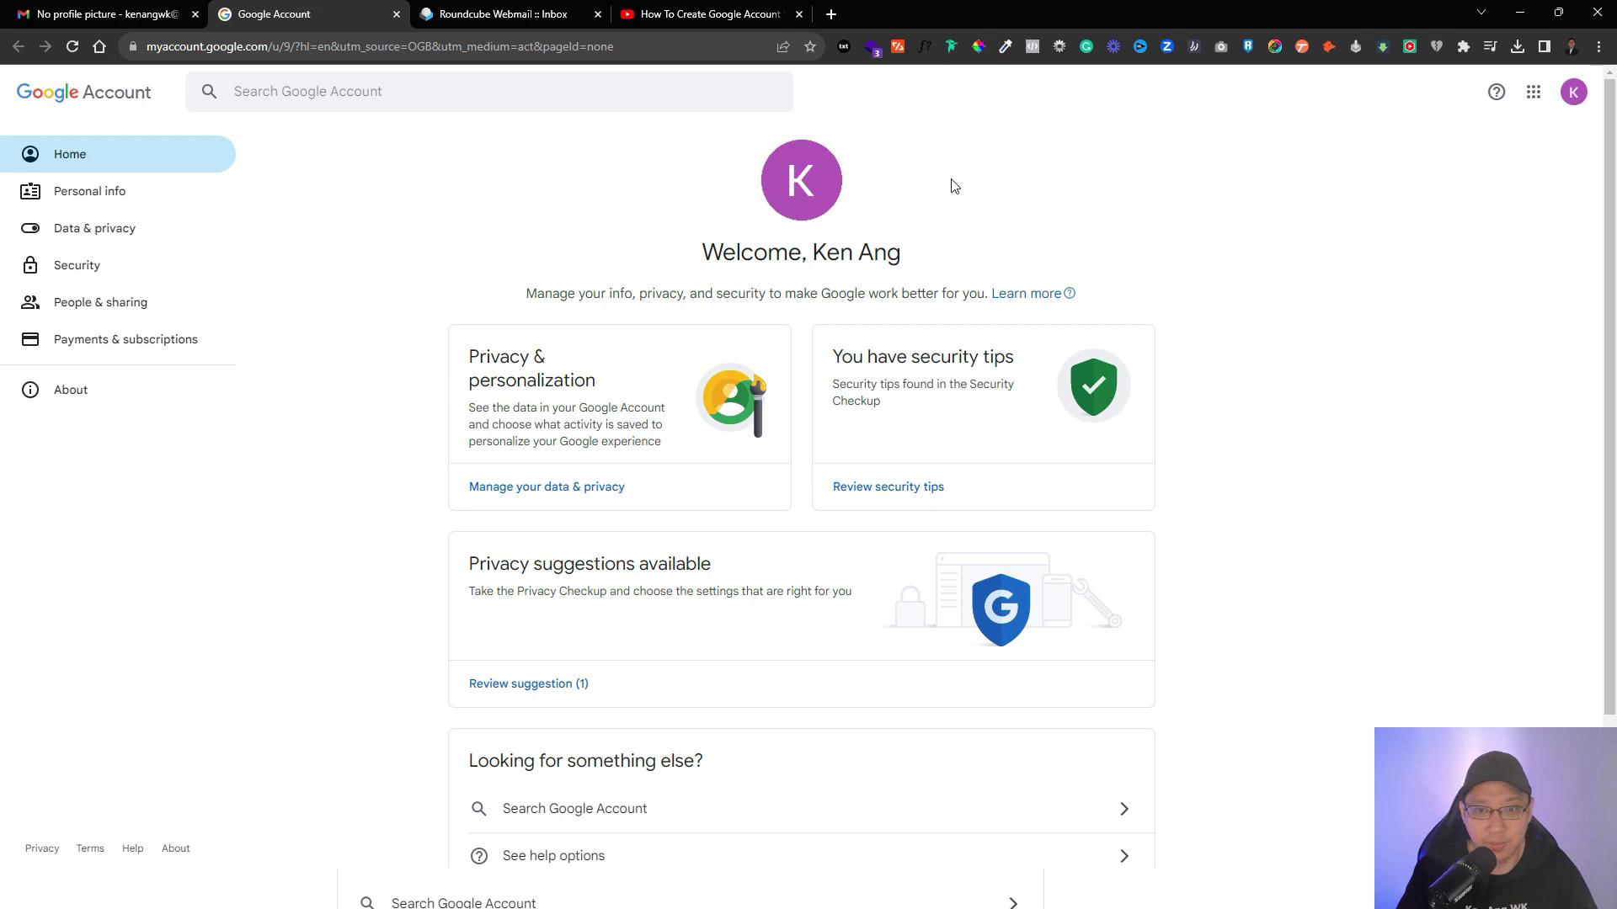
left_click(808, 210)
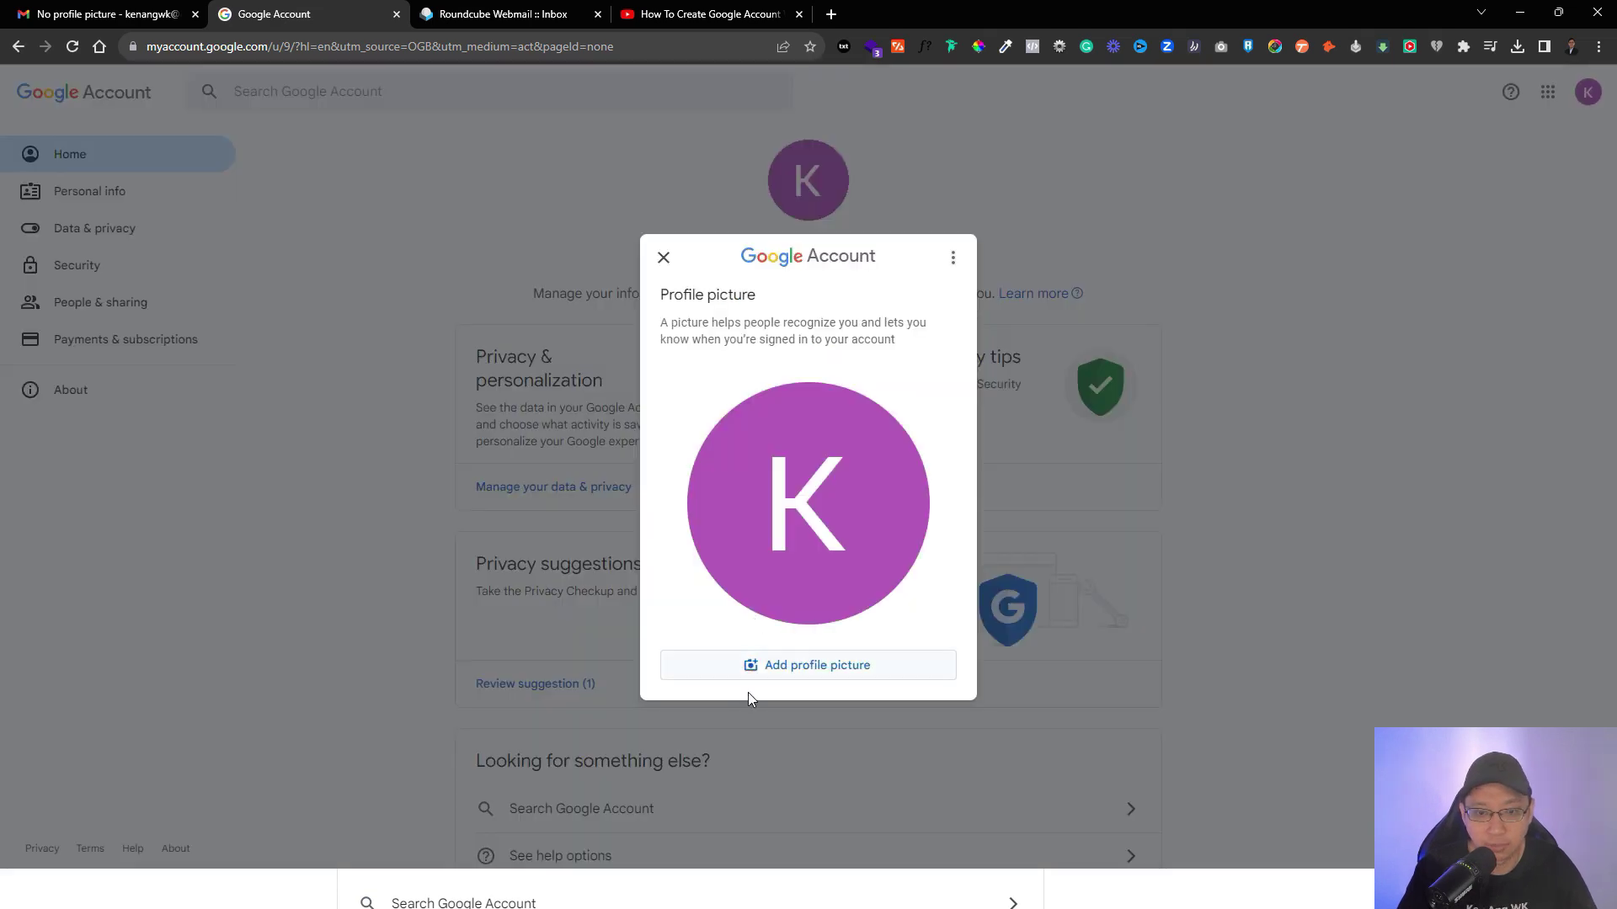
left_click(821, 665)
left_click(942, 189)
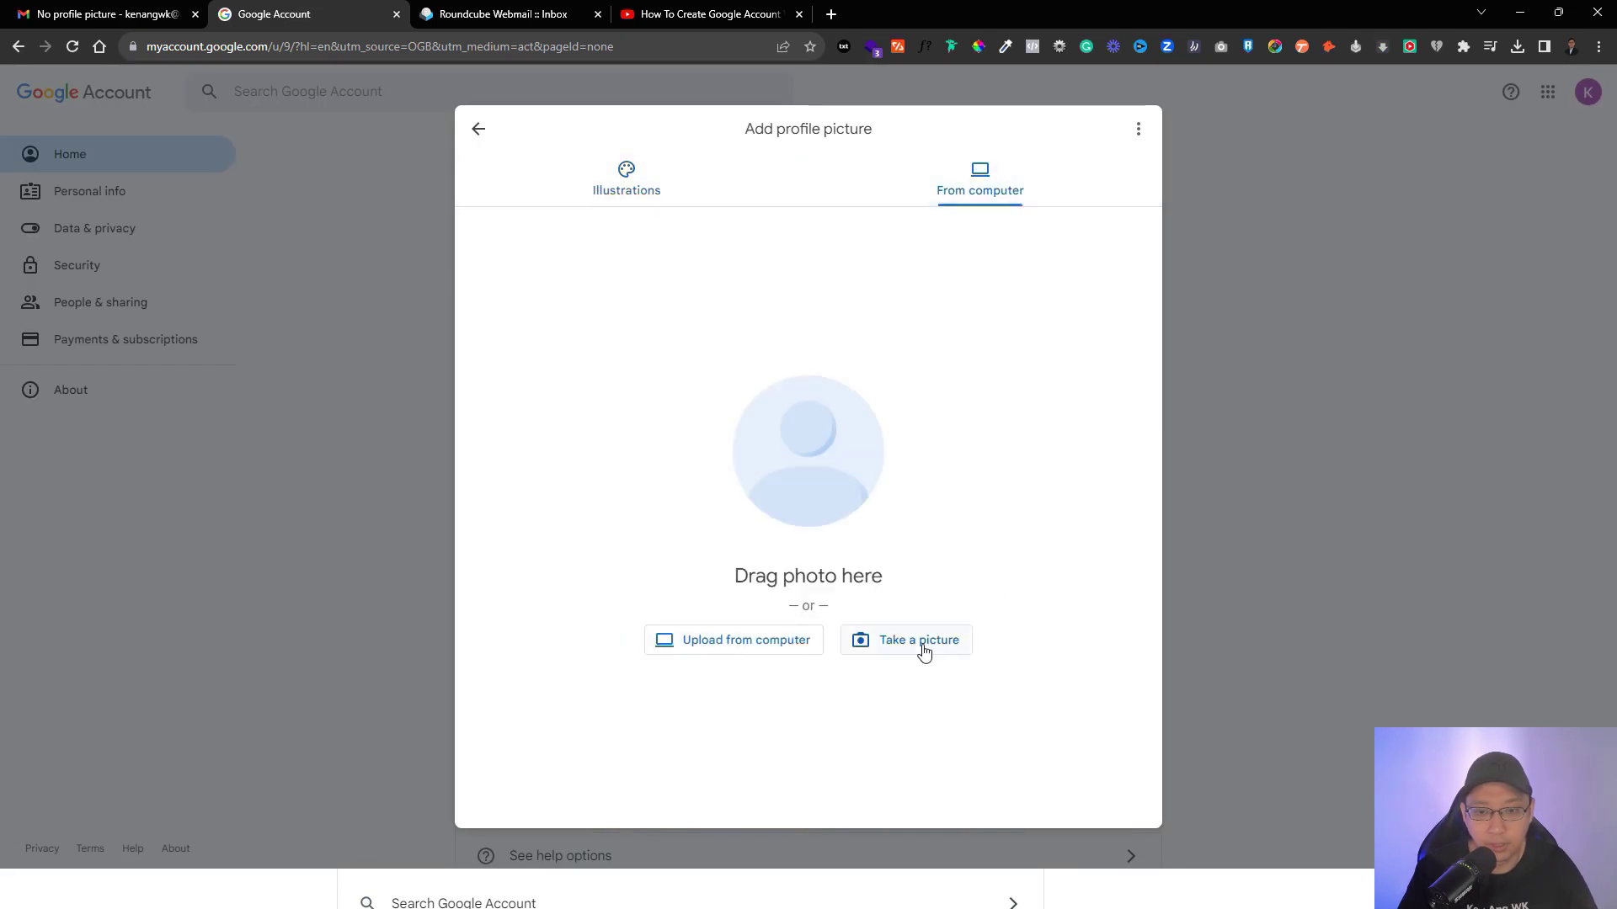
left_click(742, 642)
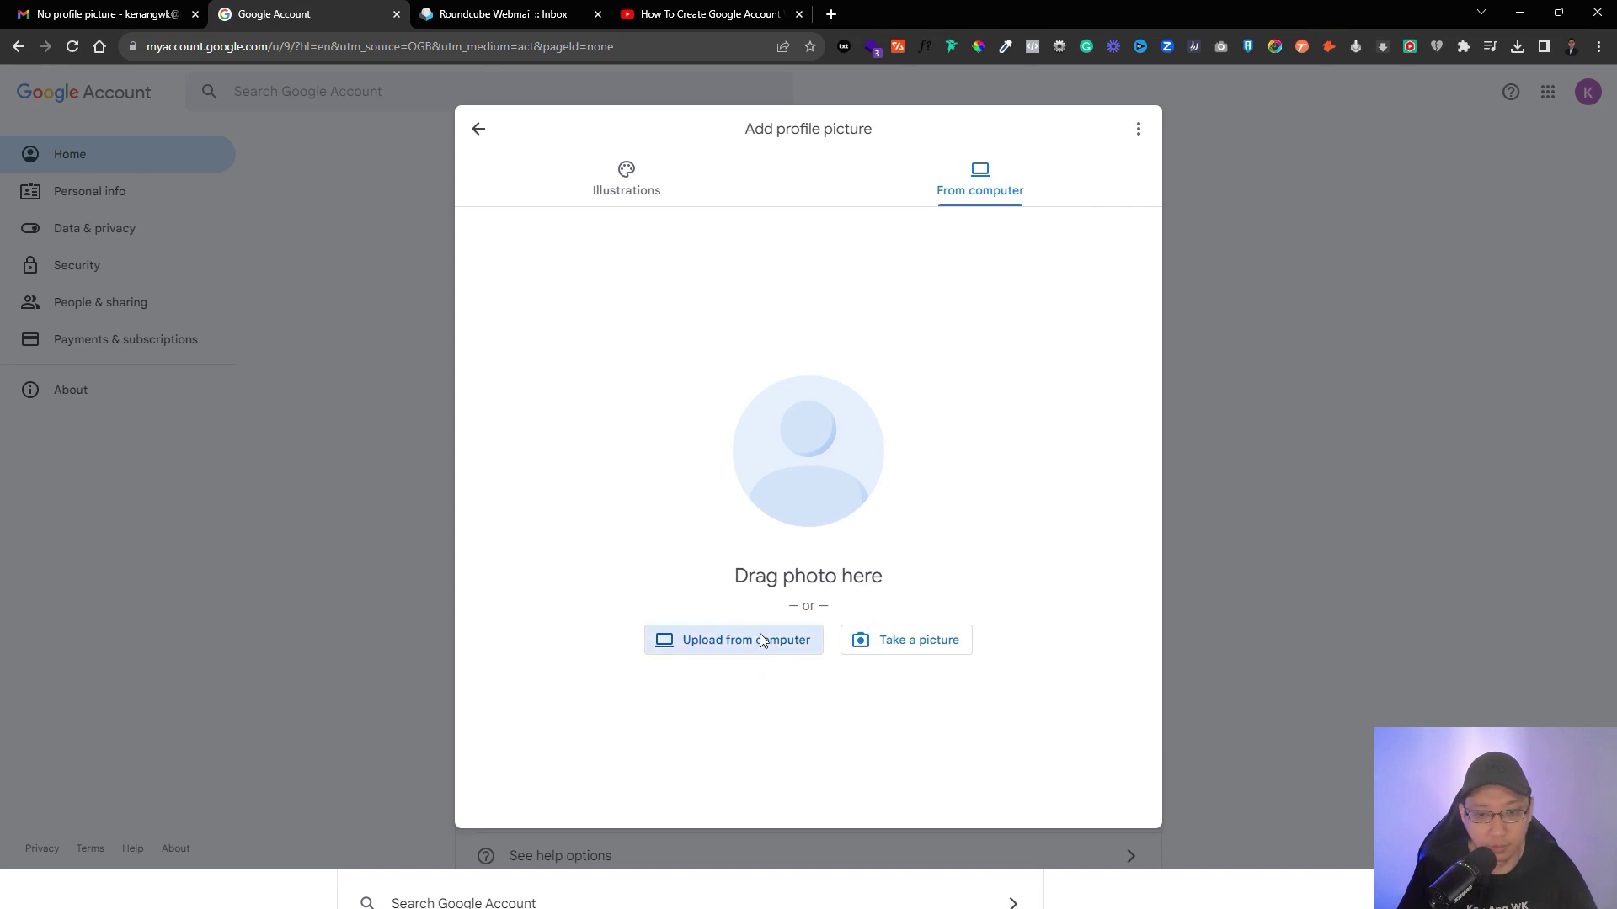
double_click(278, 145)
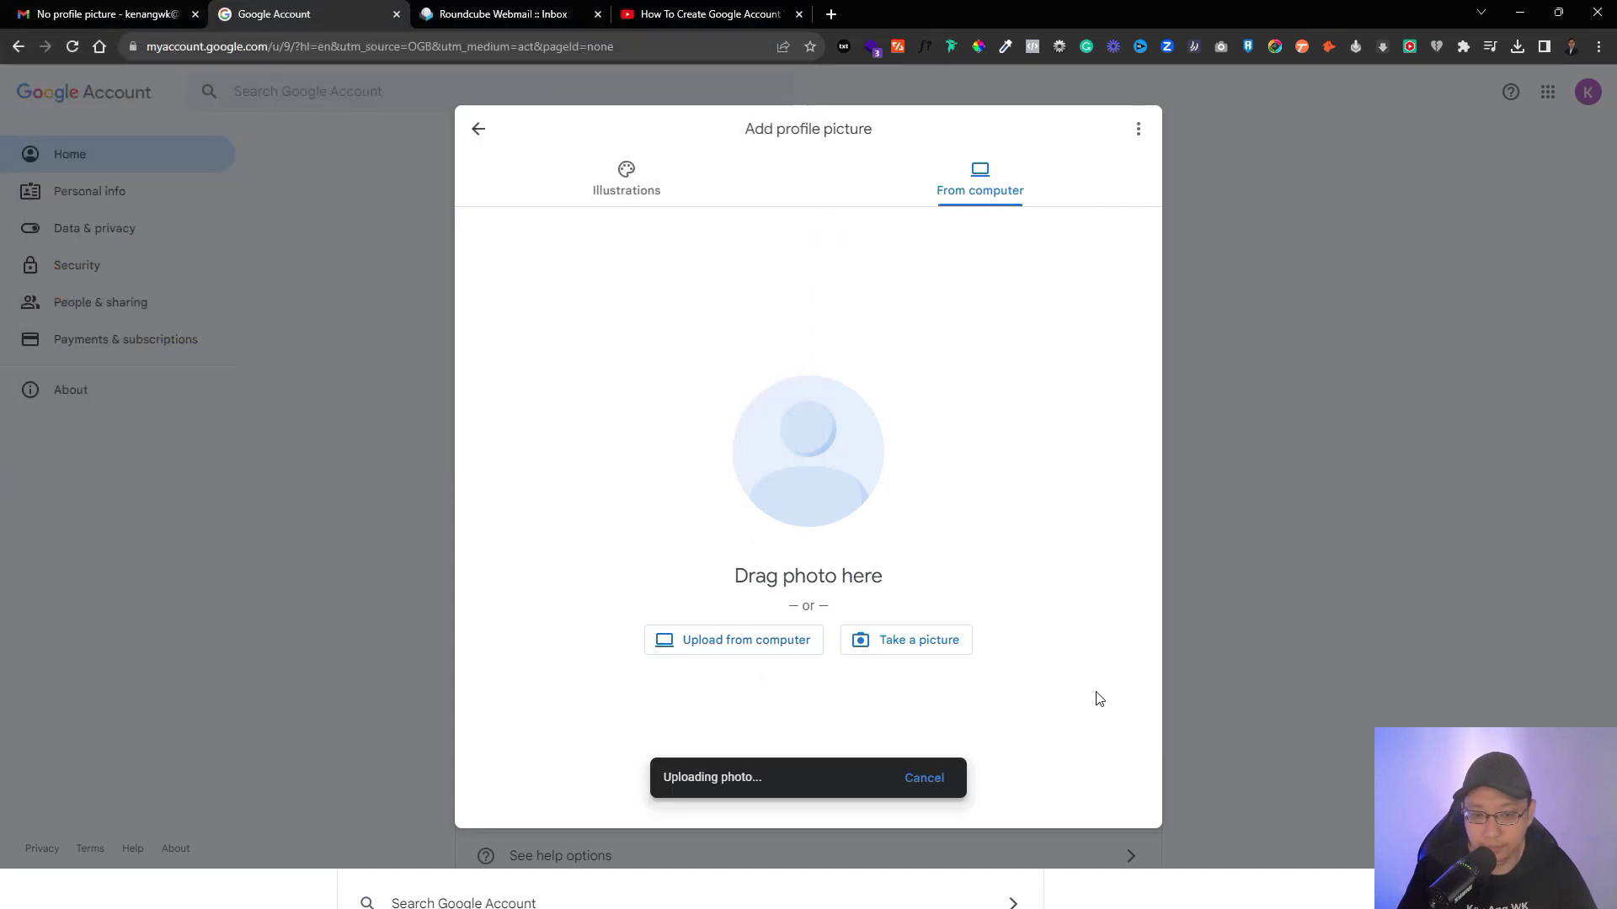
left_click(821, 797)
left_click(863, 796)
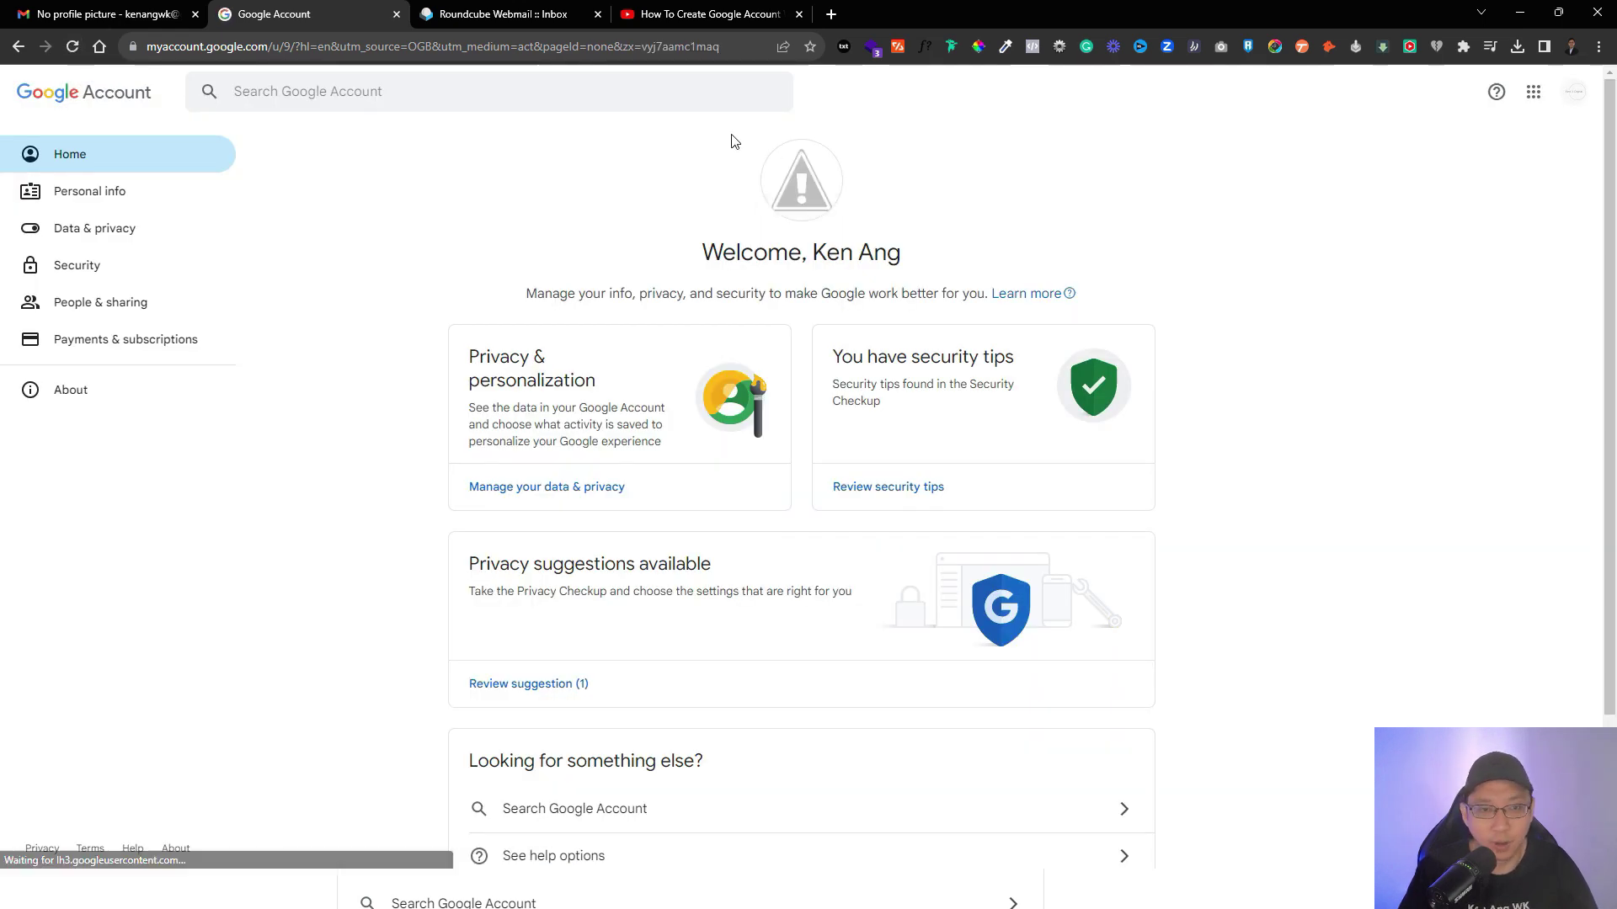
left_click(94, 11)
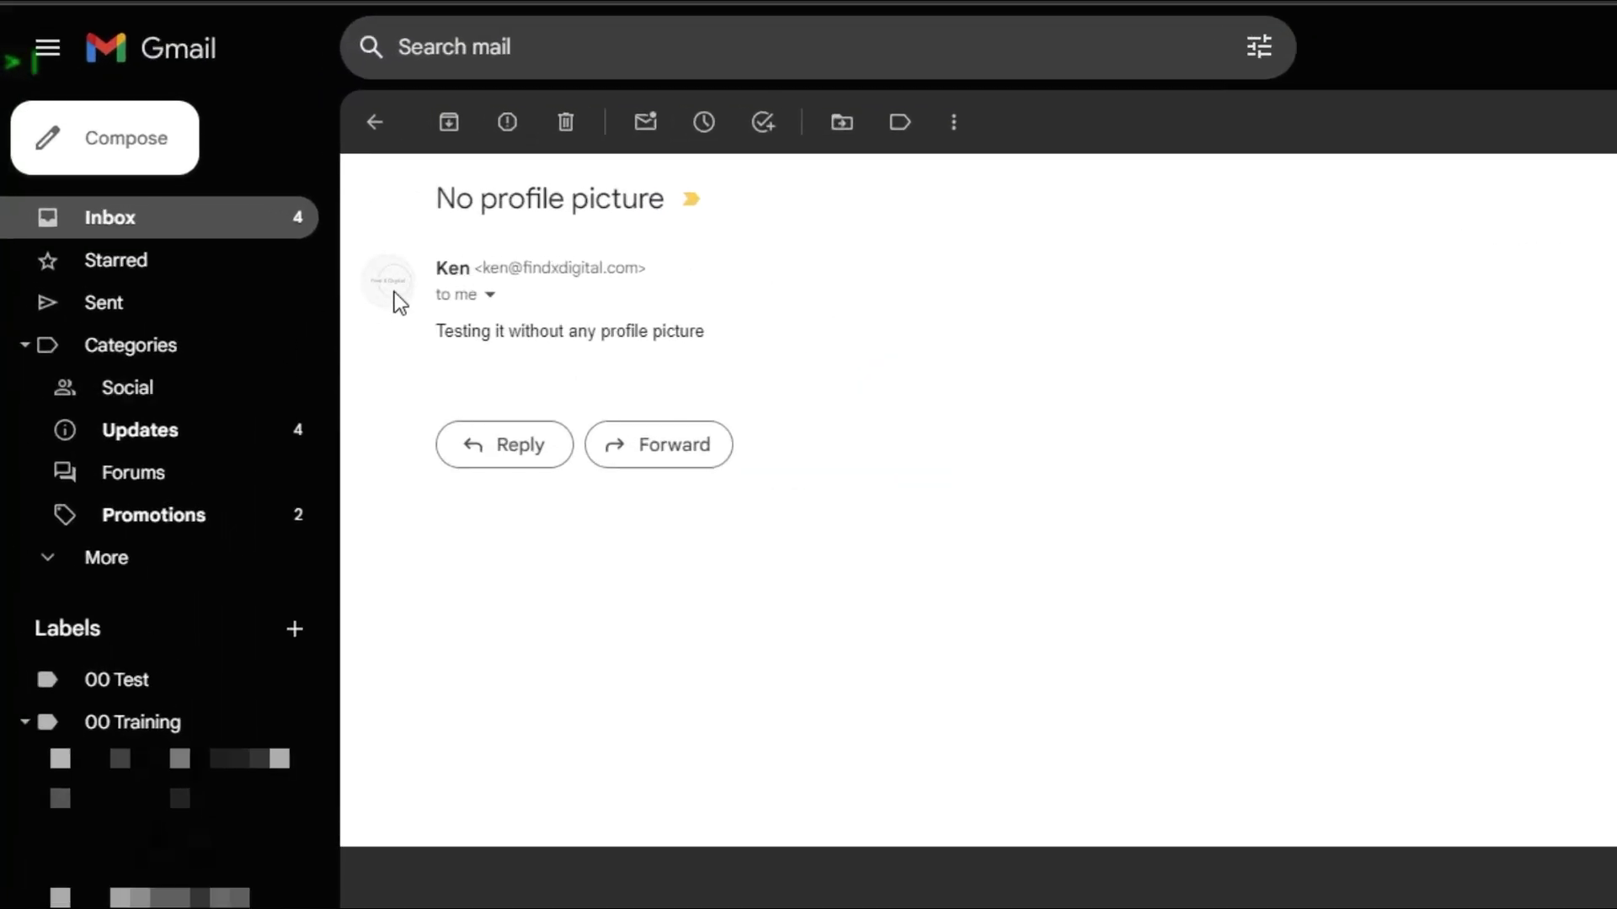
Check that the earlier test email's sender avatar now shows the Find X Digital logo.
mouse_move(383, 294)
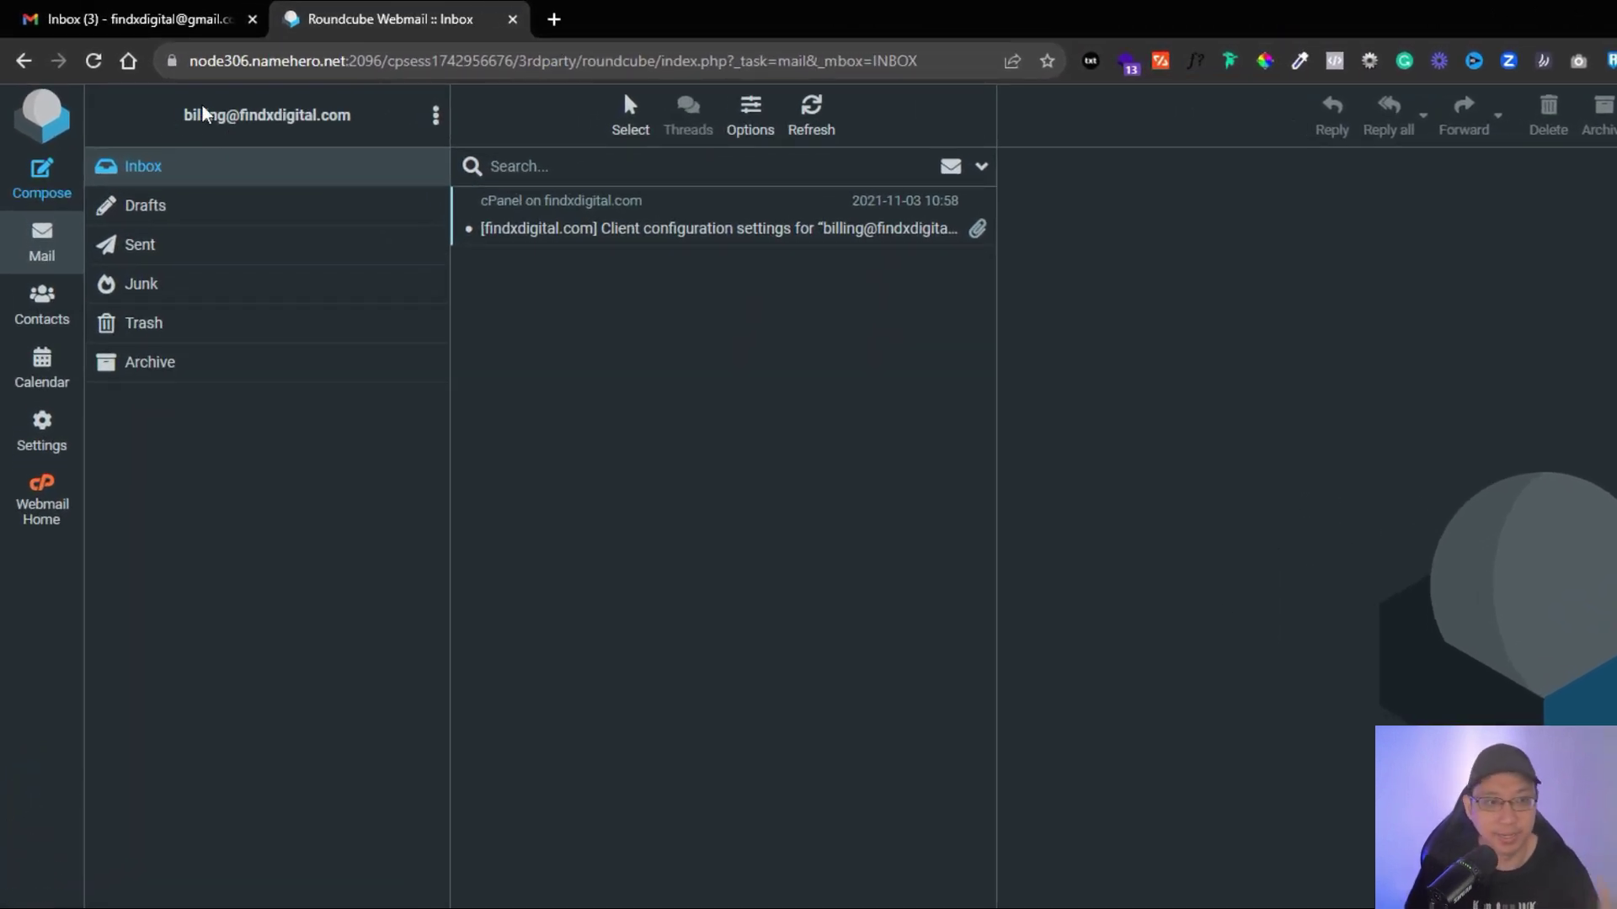
Email the personal Gmail address from billing: subject 'Got profile picture?', body 'Please help to check'.
left_click(42, 180)
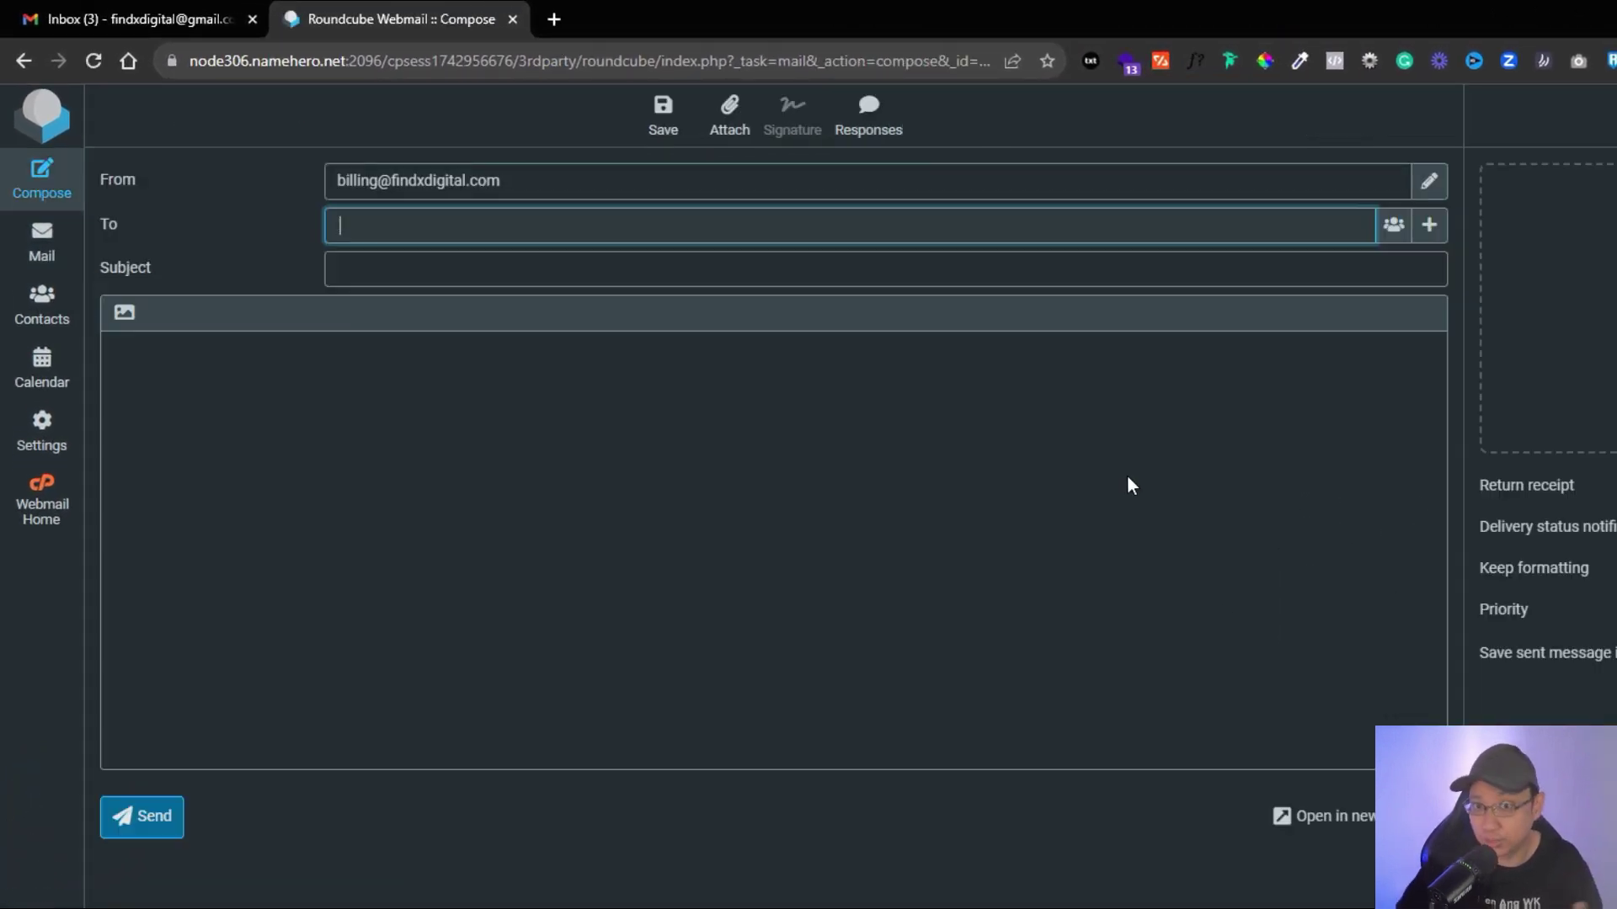
key("Tab")
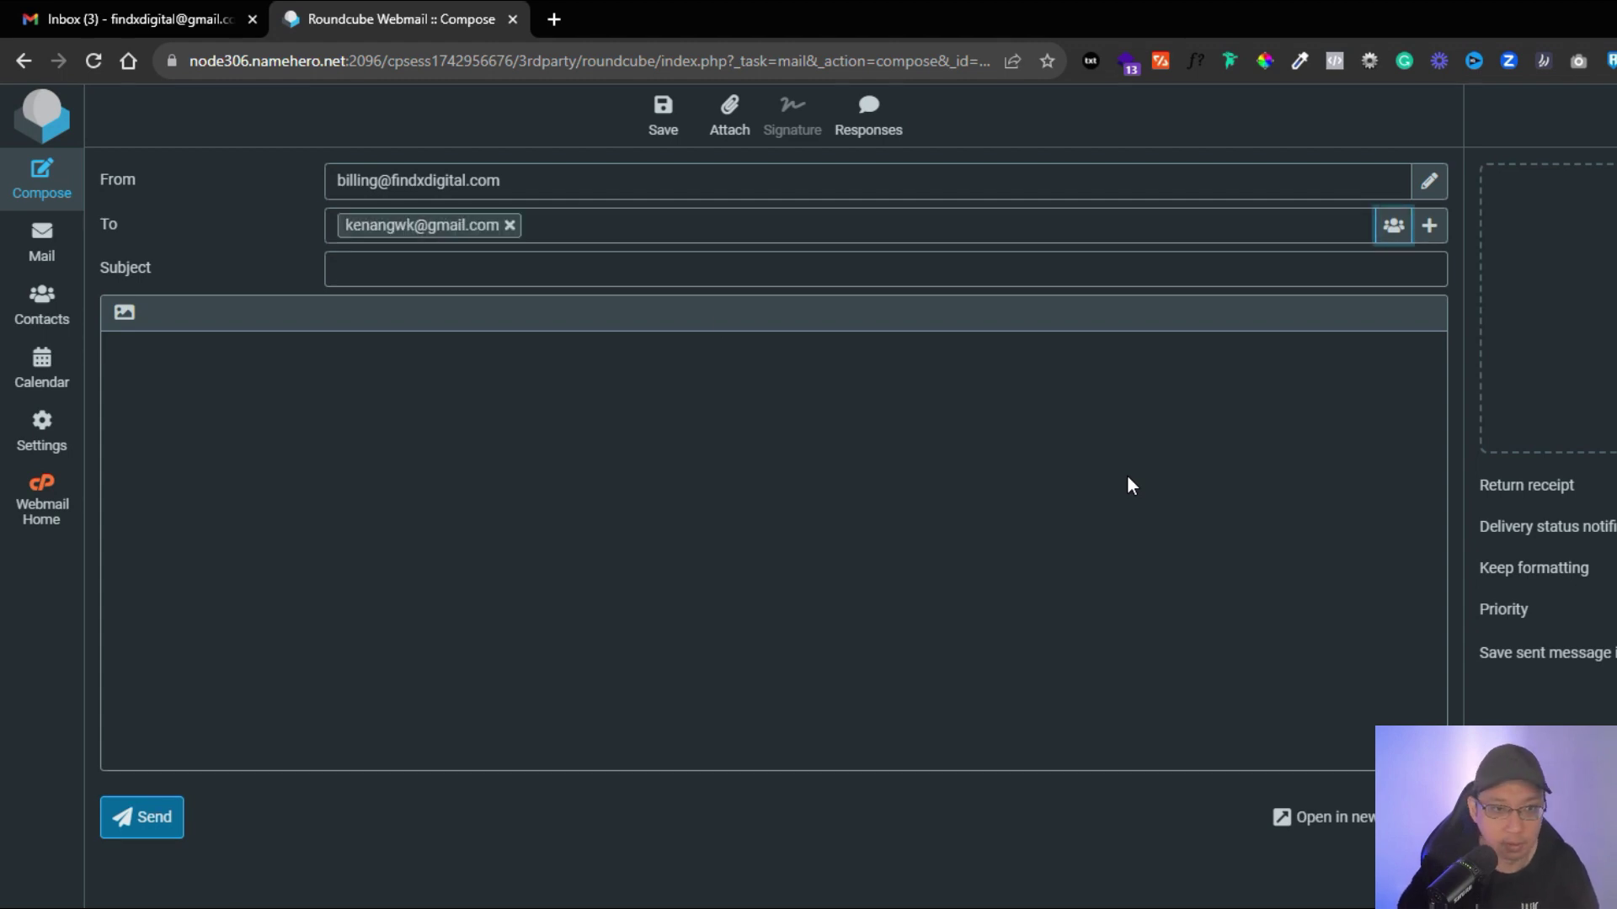
type("Got profile picture?")
key("Tab")
type("Please help to check")
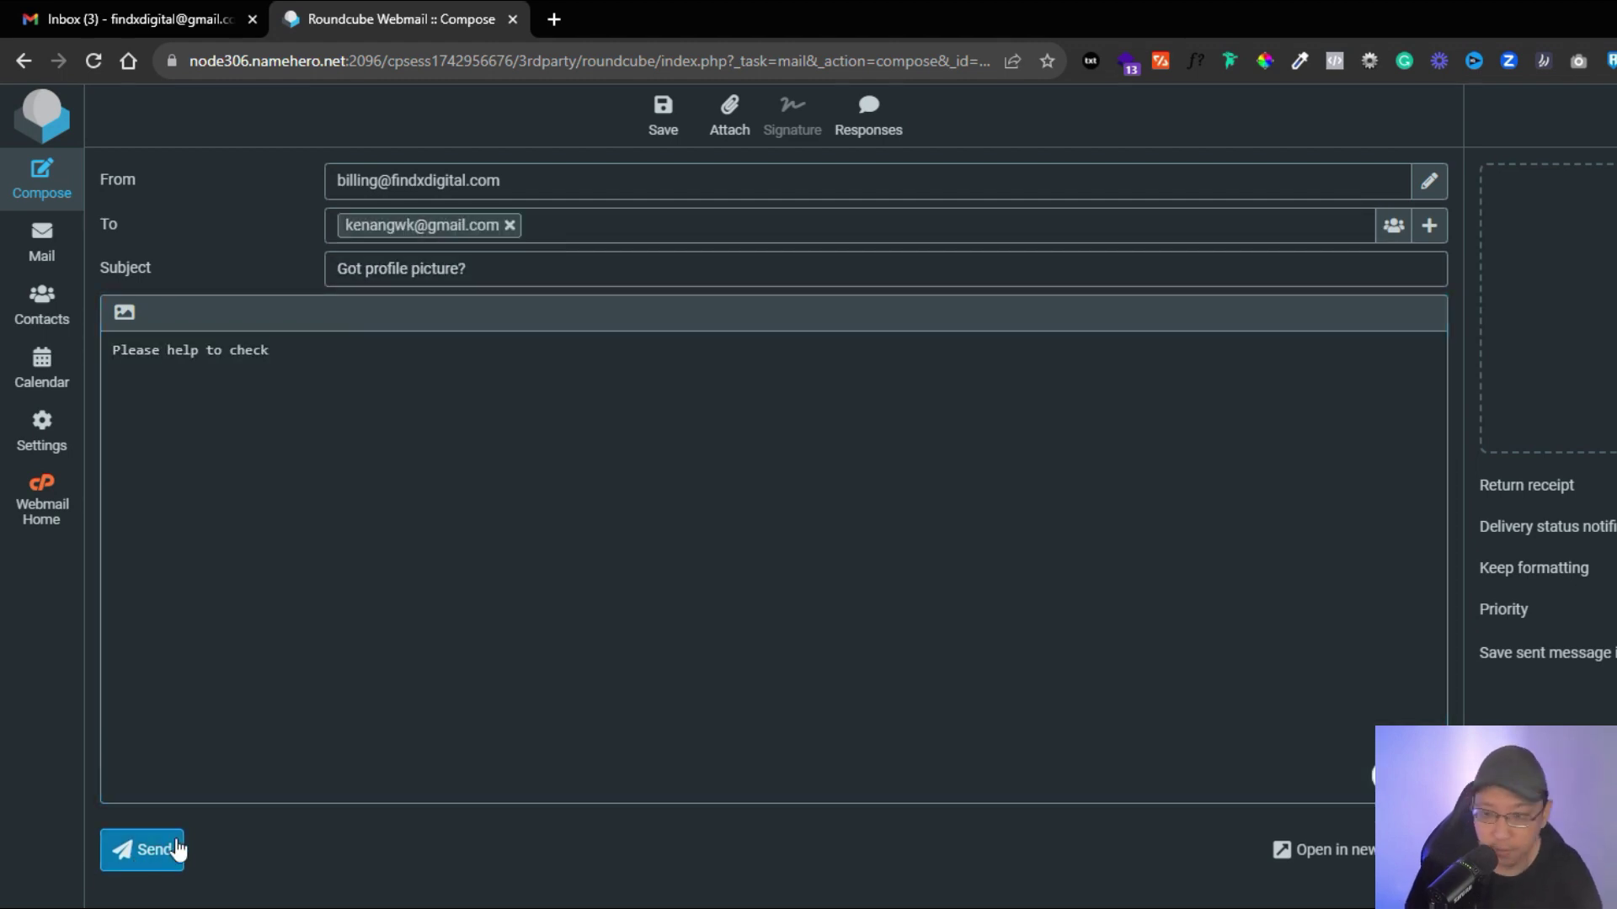
left_click(173, 851)
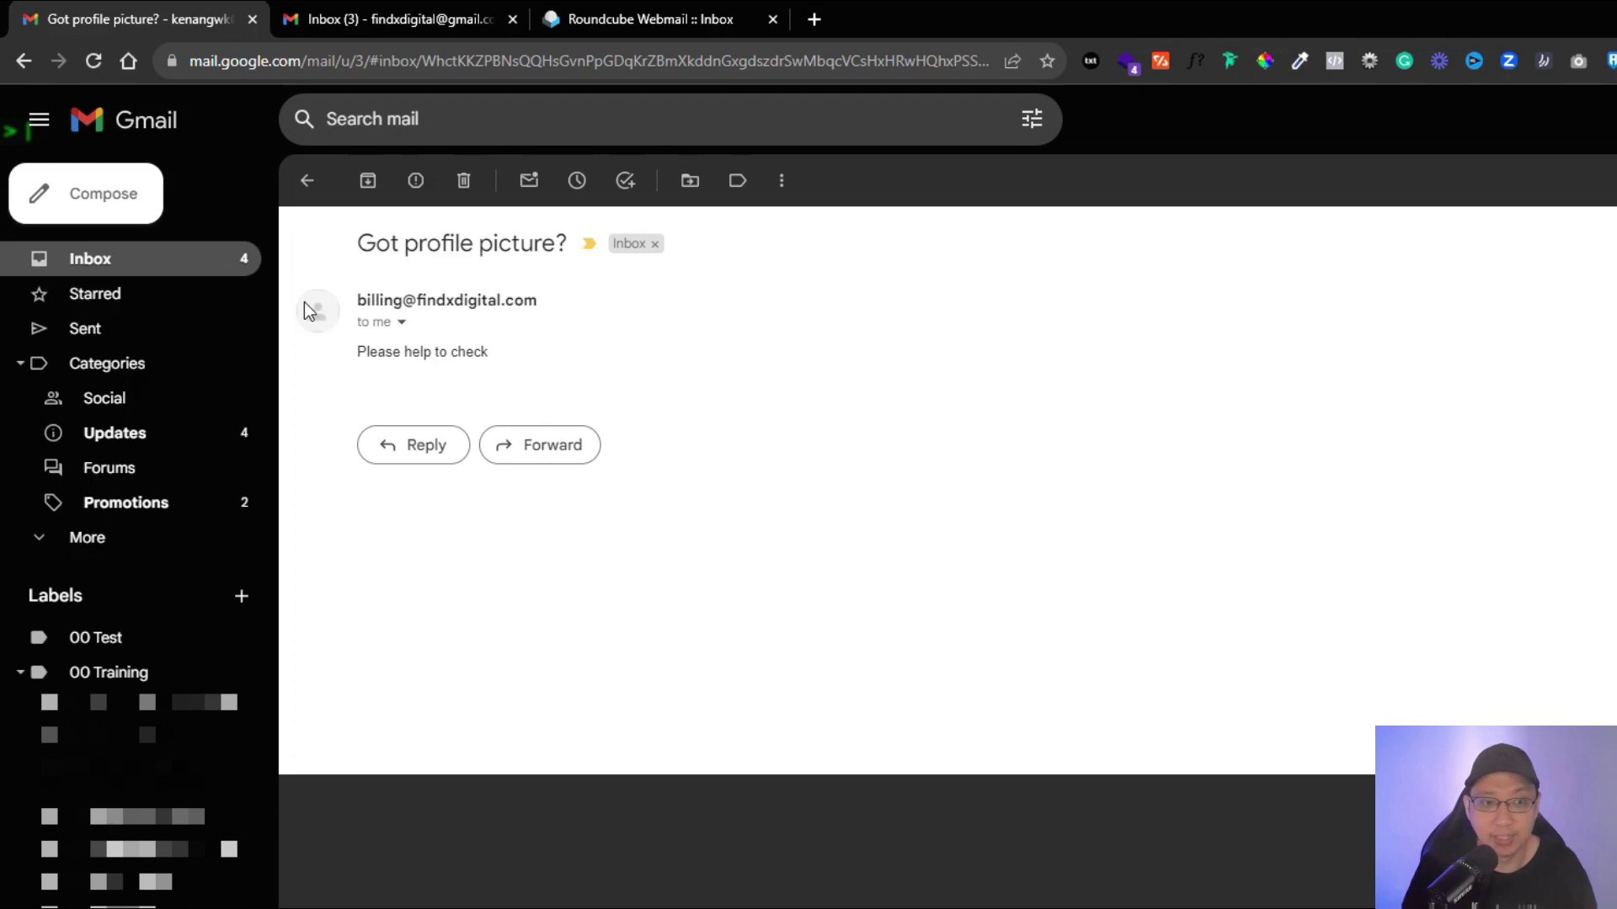
mouse_move(308, 309)
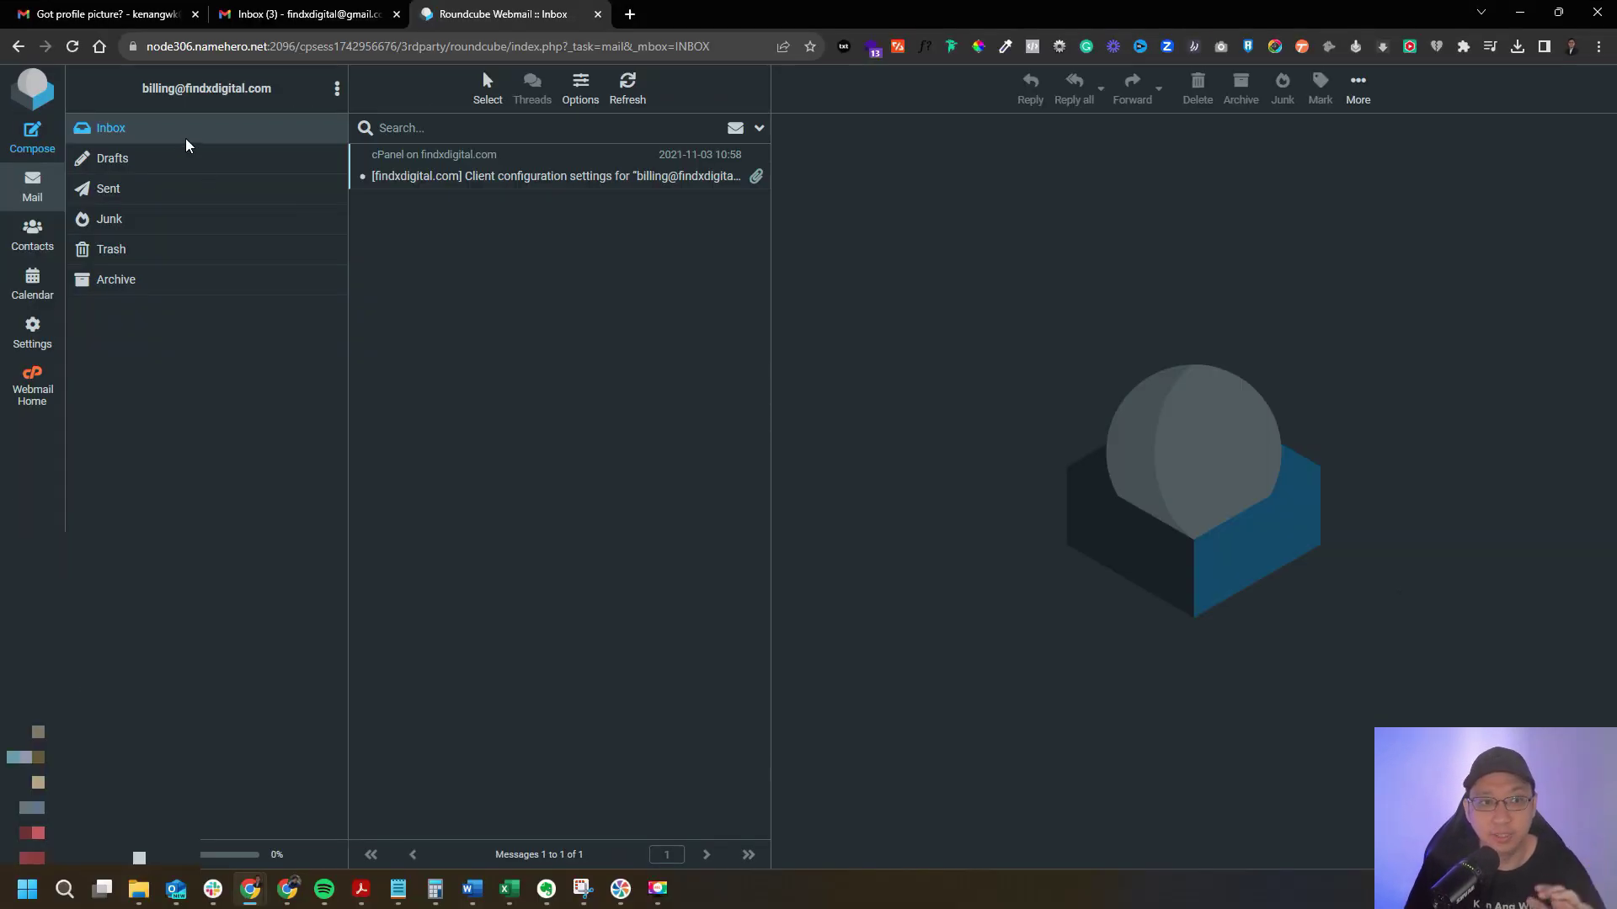
left_click(295, 14)
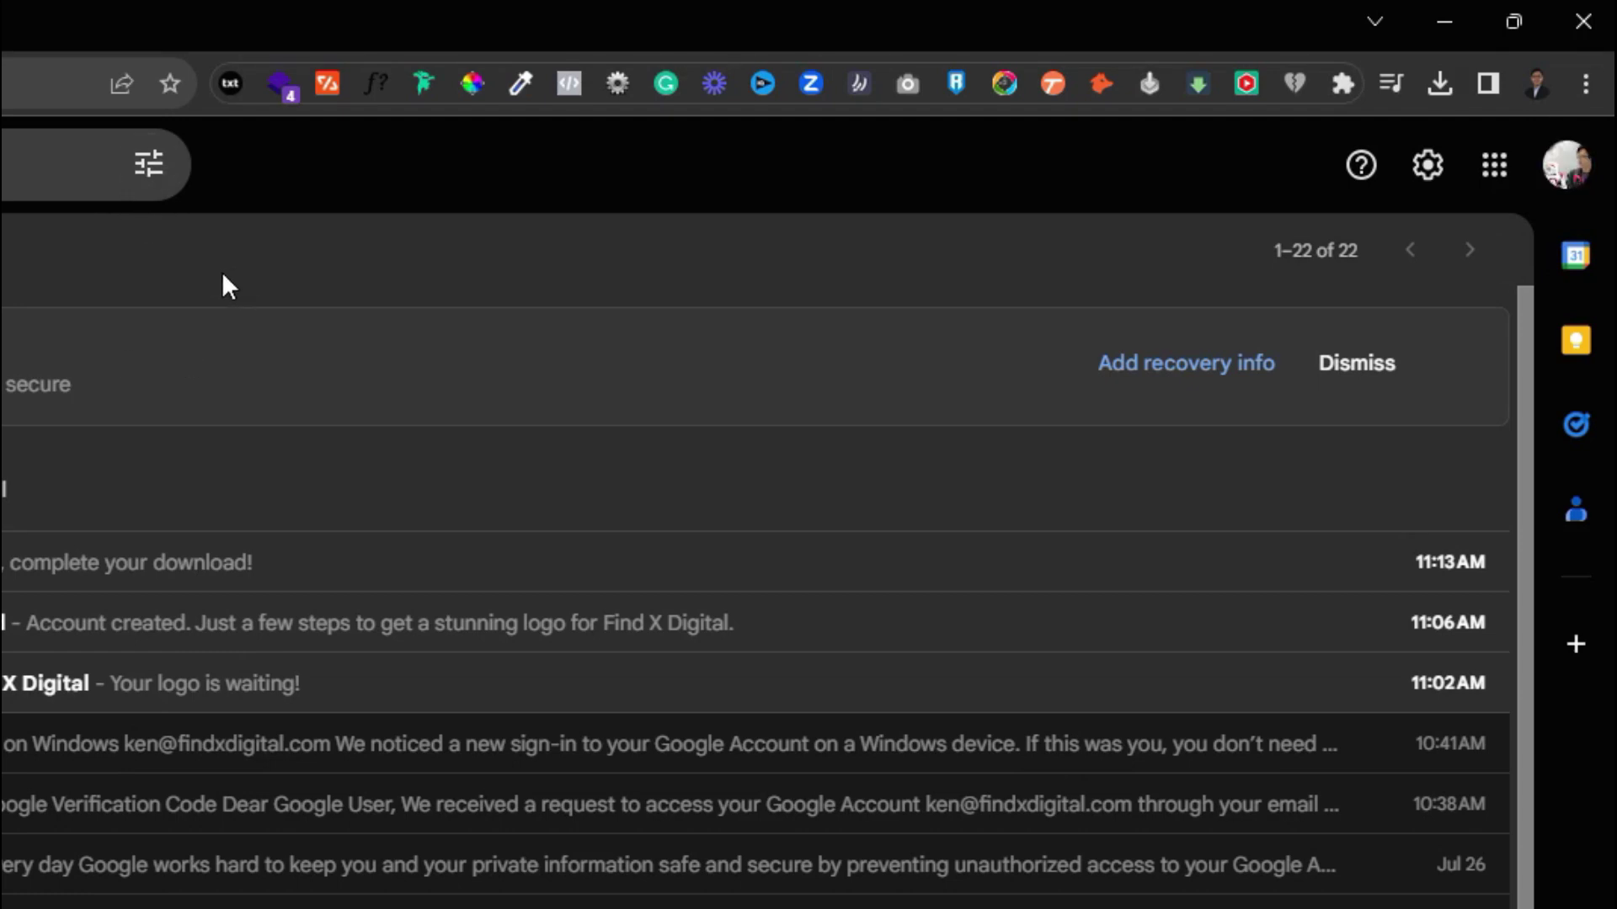
Under Personal info > Email, start adding an alternate email and re-enter the account password.
left_click(1571, 176)
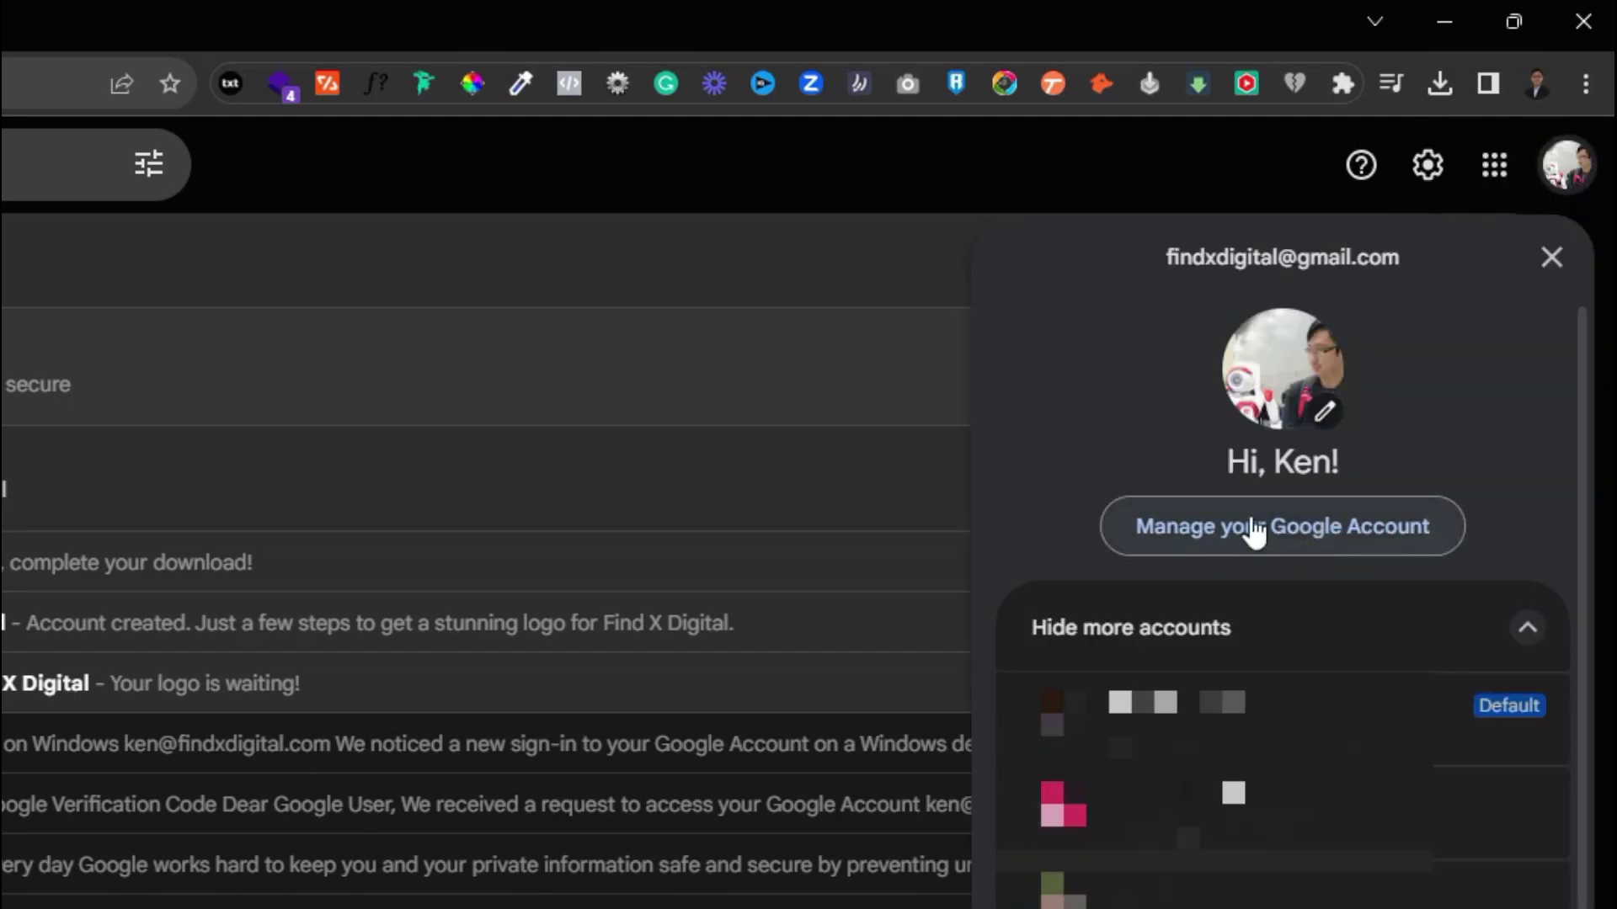
left_click(1340, 547)
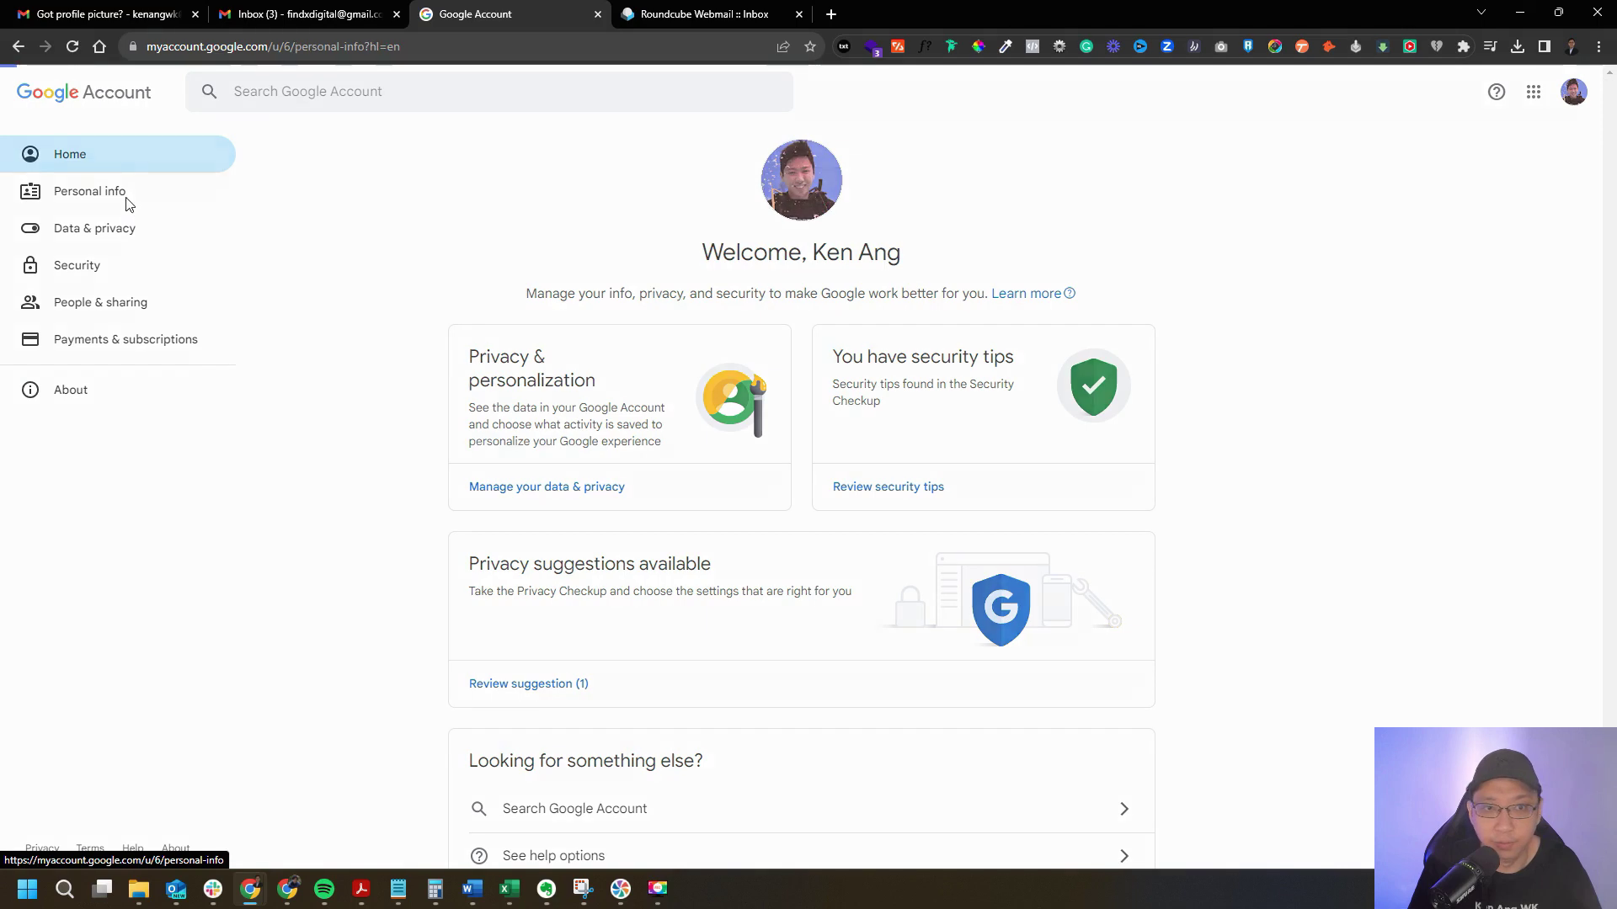
left_click(124, 202)
scroll(1151, 365, "down", 3)
scroll(517, 350, "down", 1)
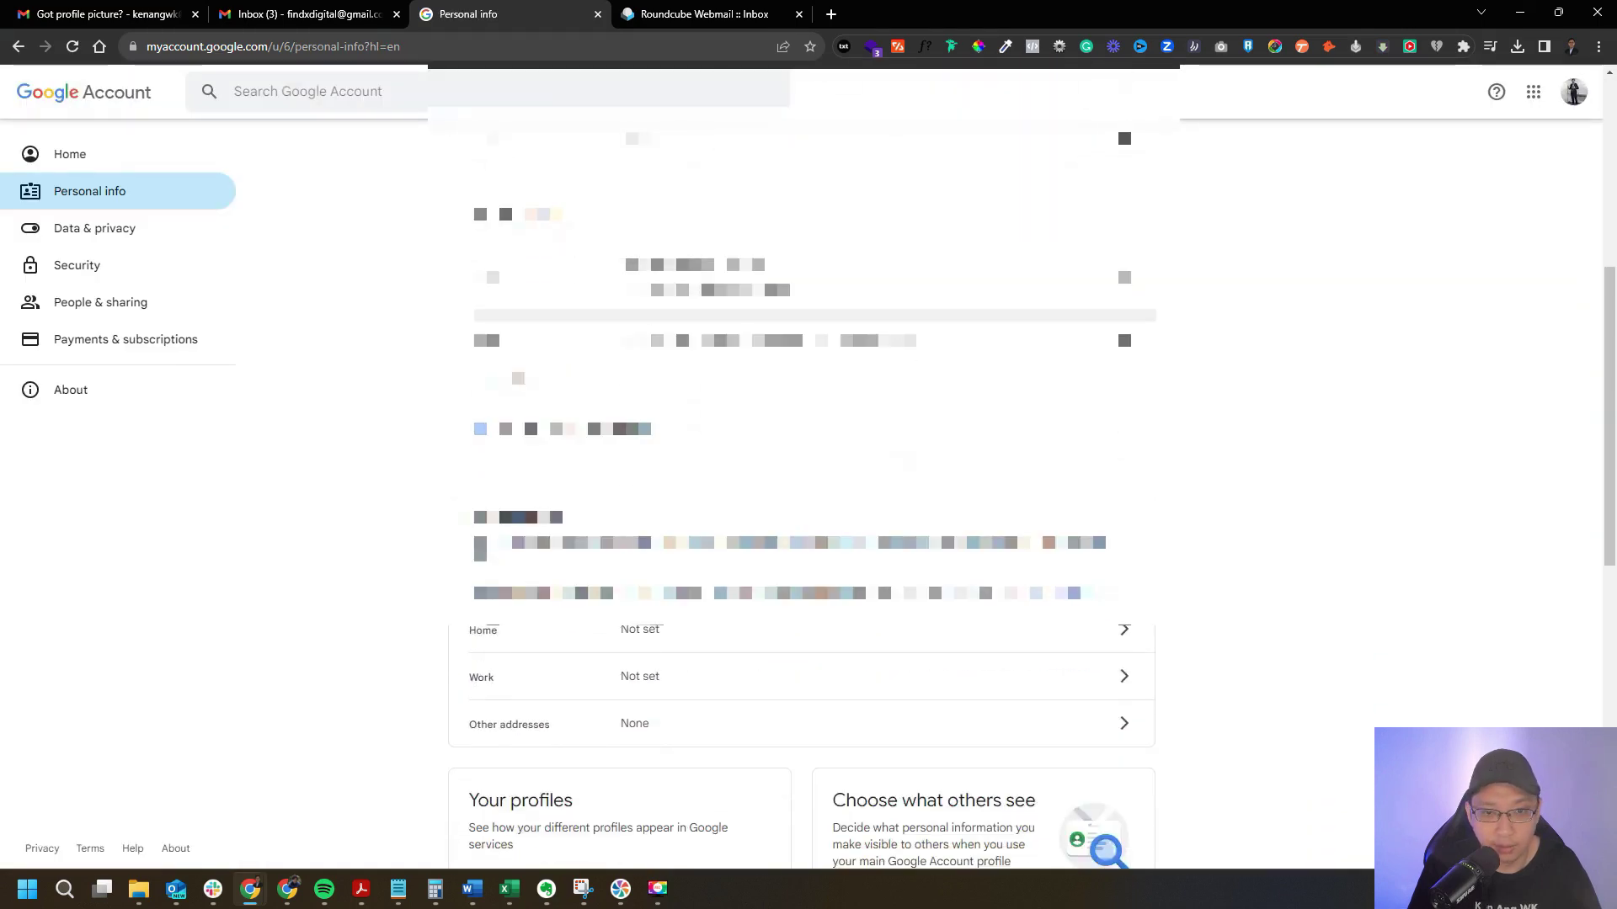
scroll(516, 350, "up", 1)
left_click(863, 396)
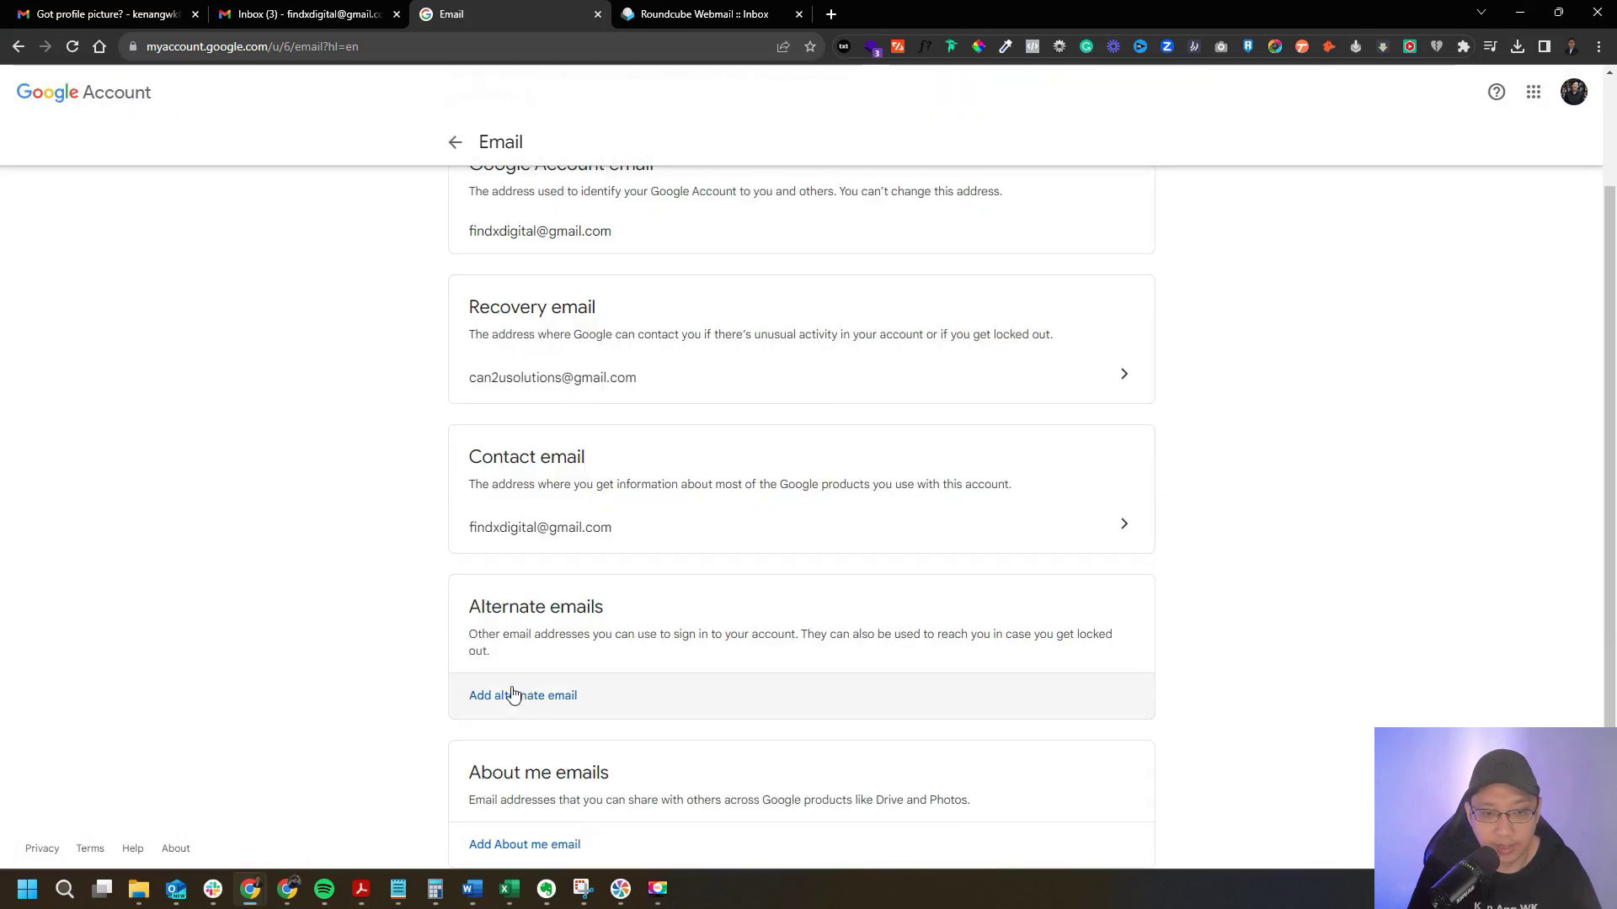
left_click(554, 711)
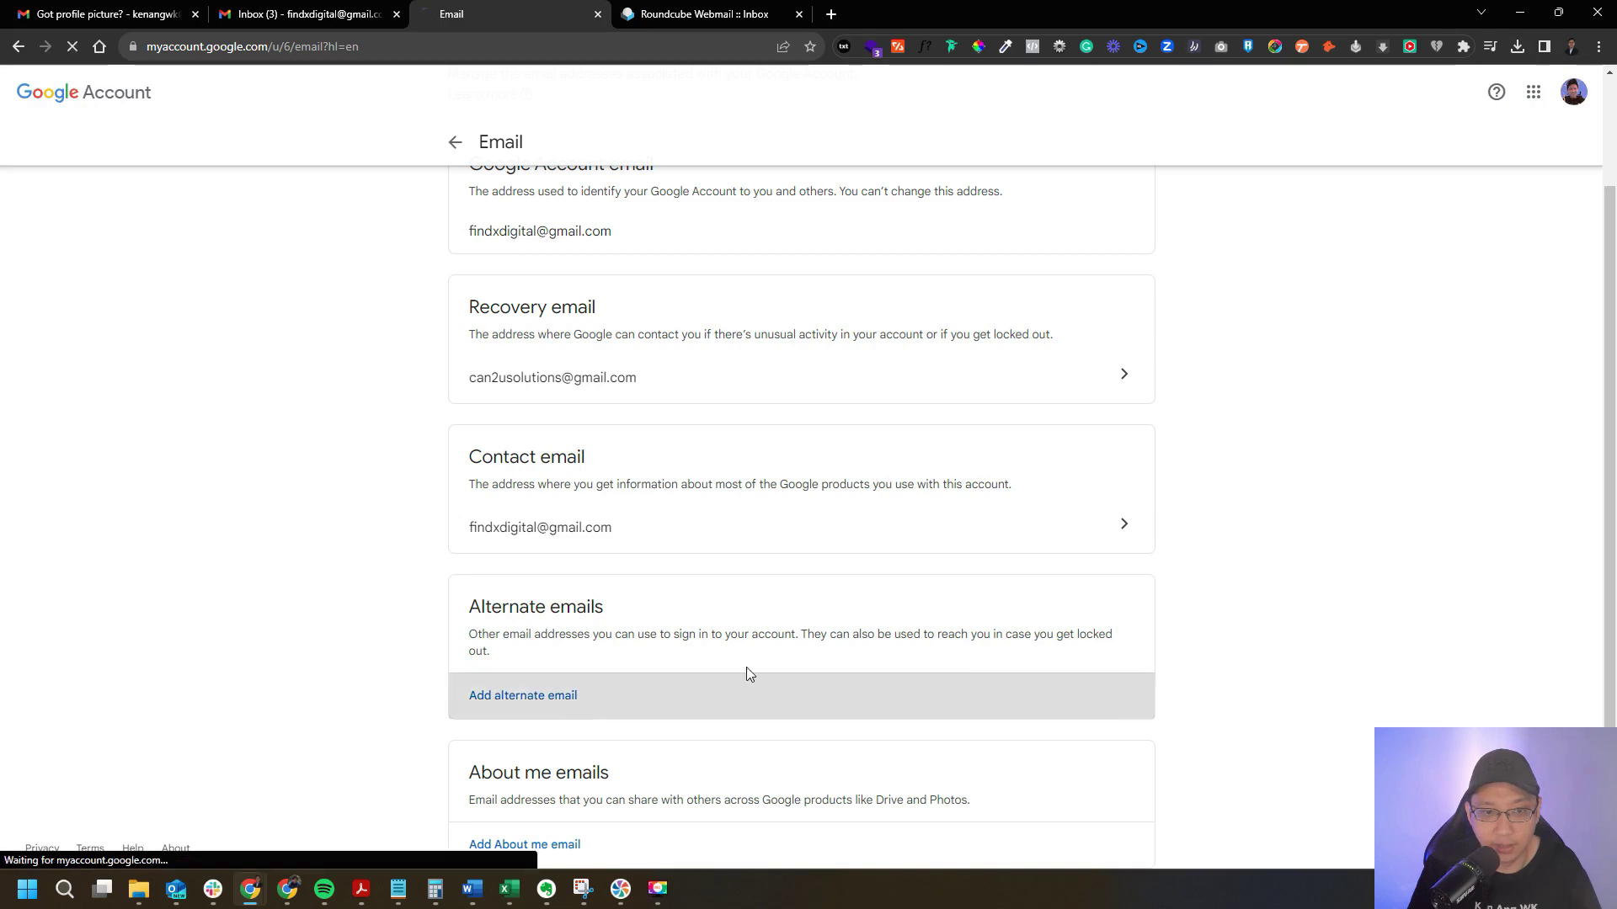
left_click(727, 491)
key("ctrl+v")
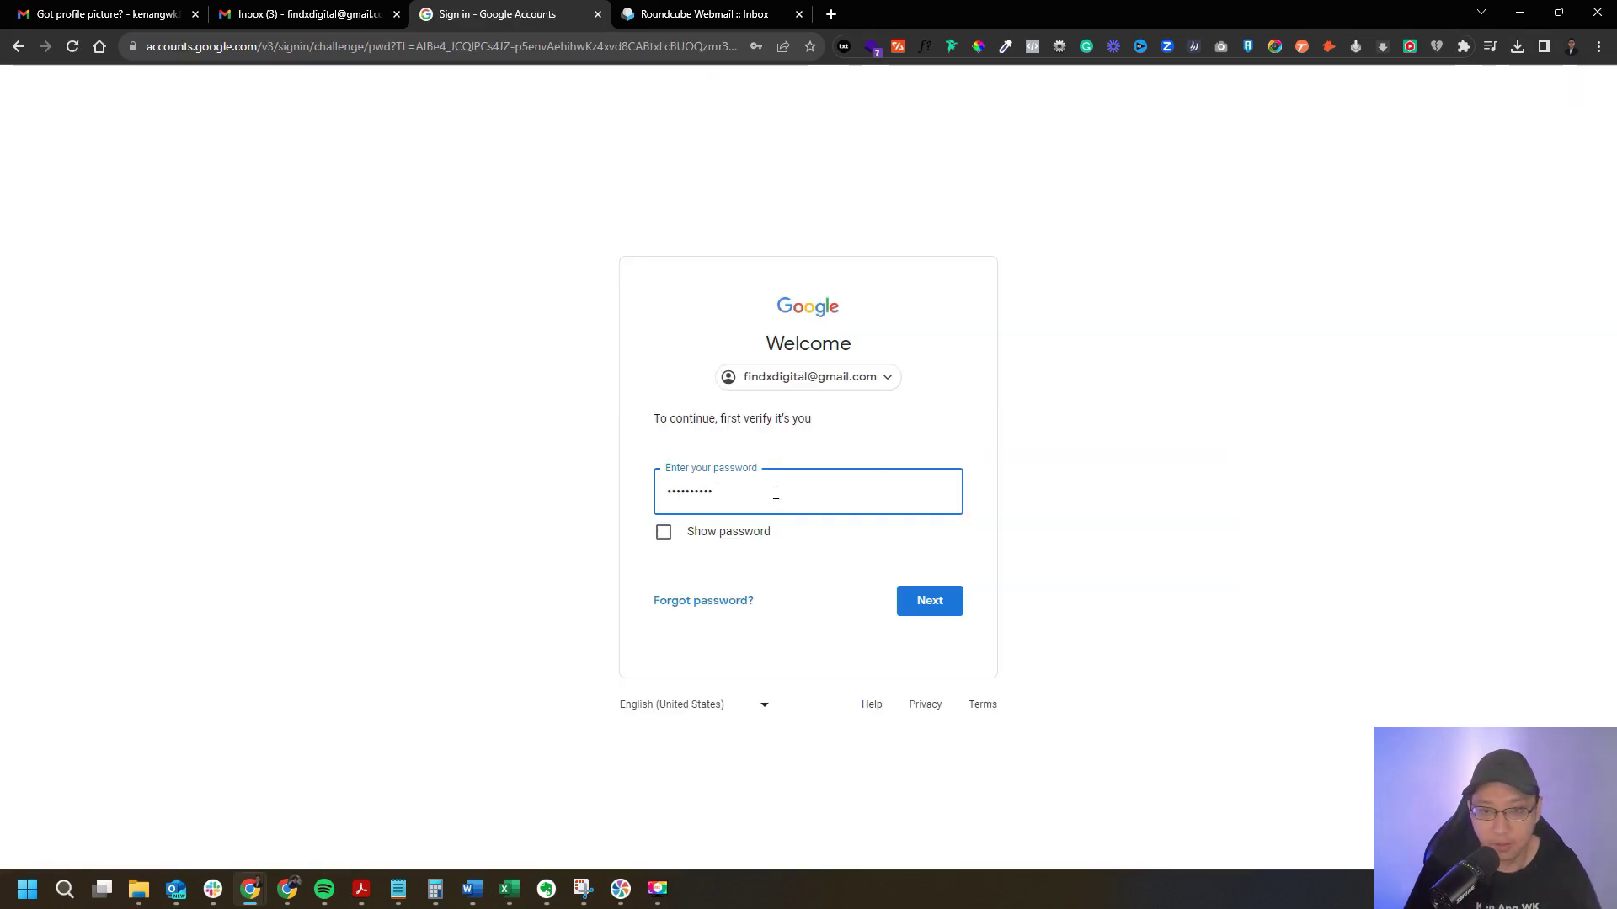
left_click(928, 600)
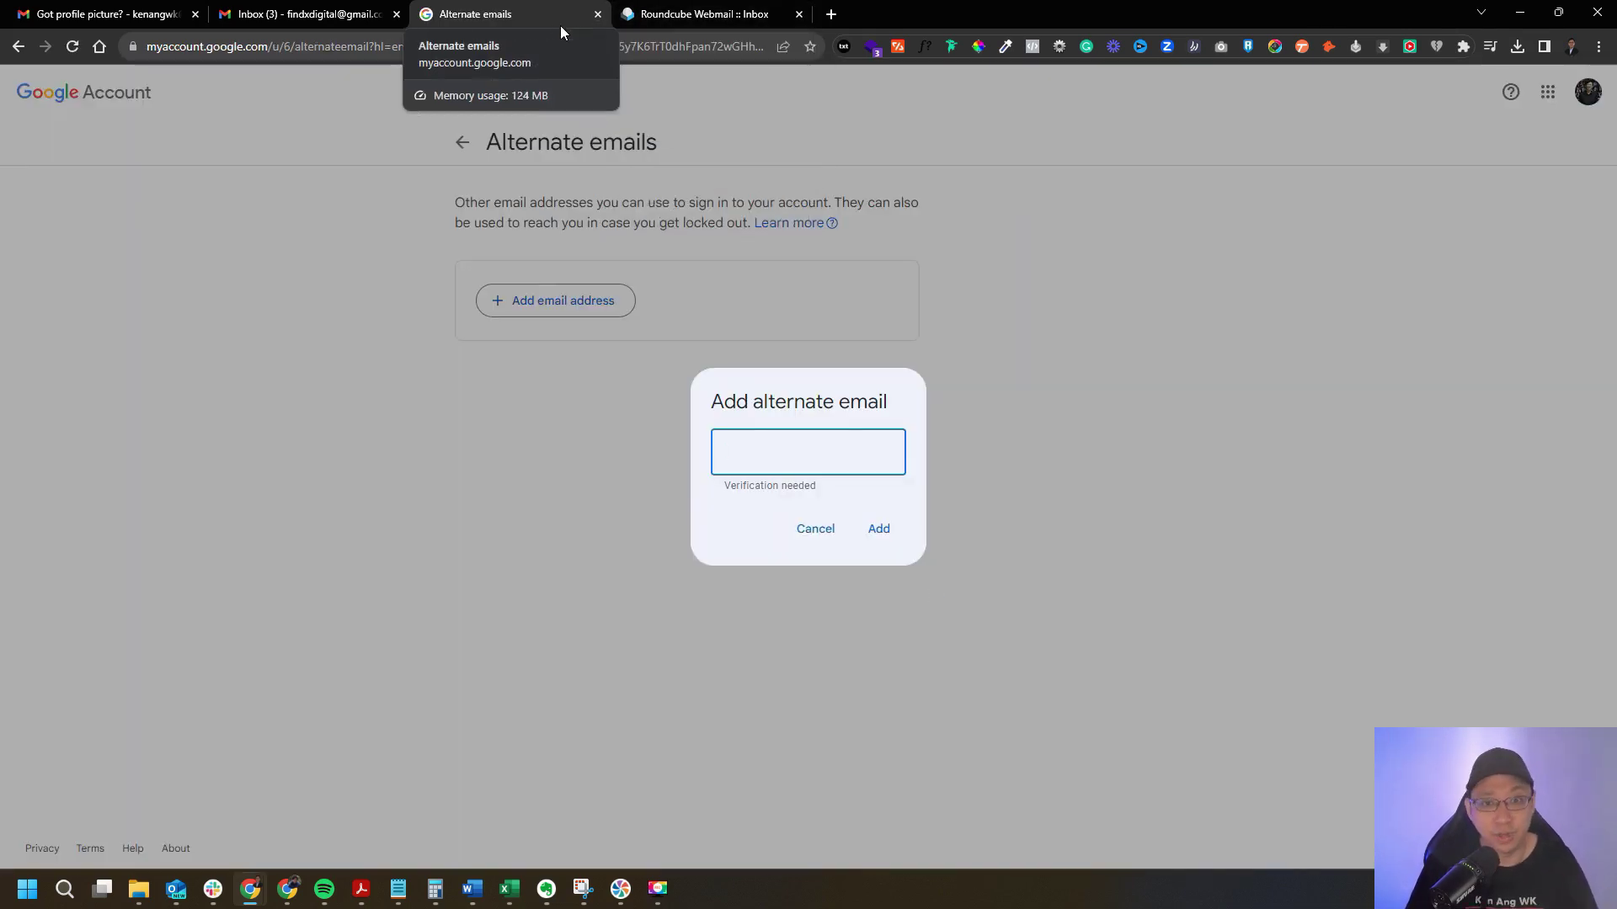
left_click(681, 23)
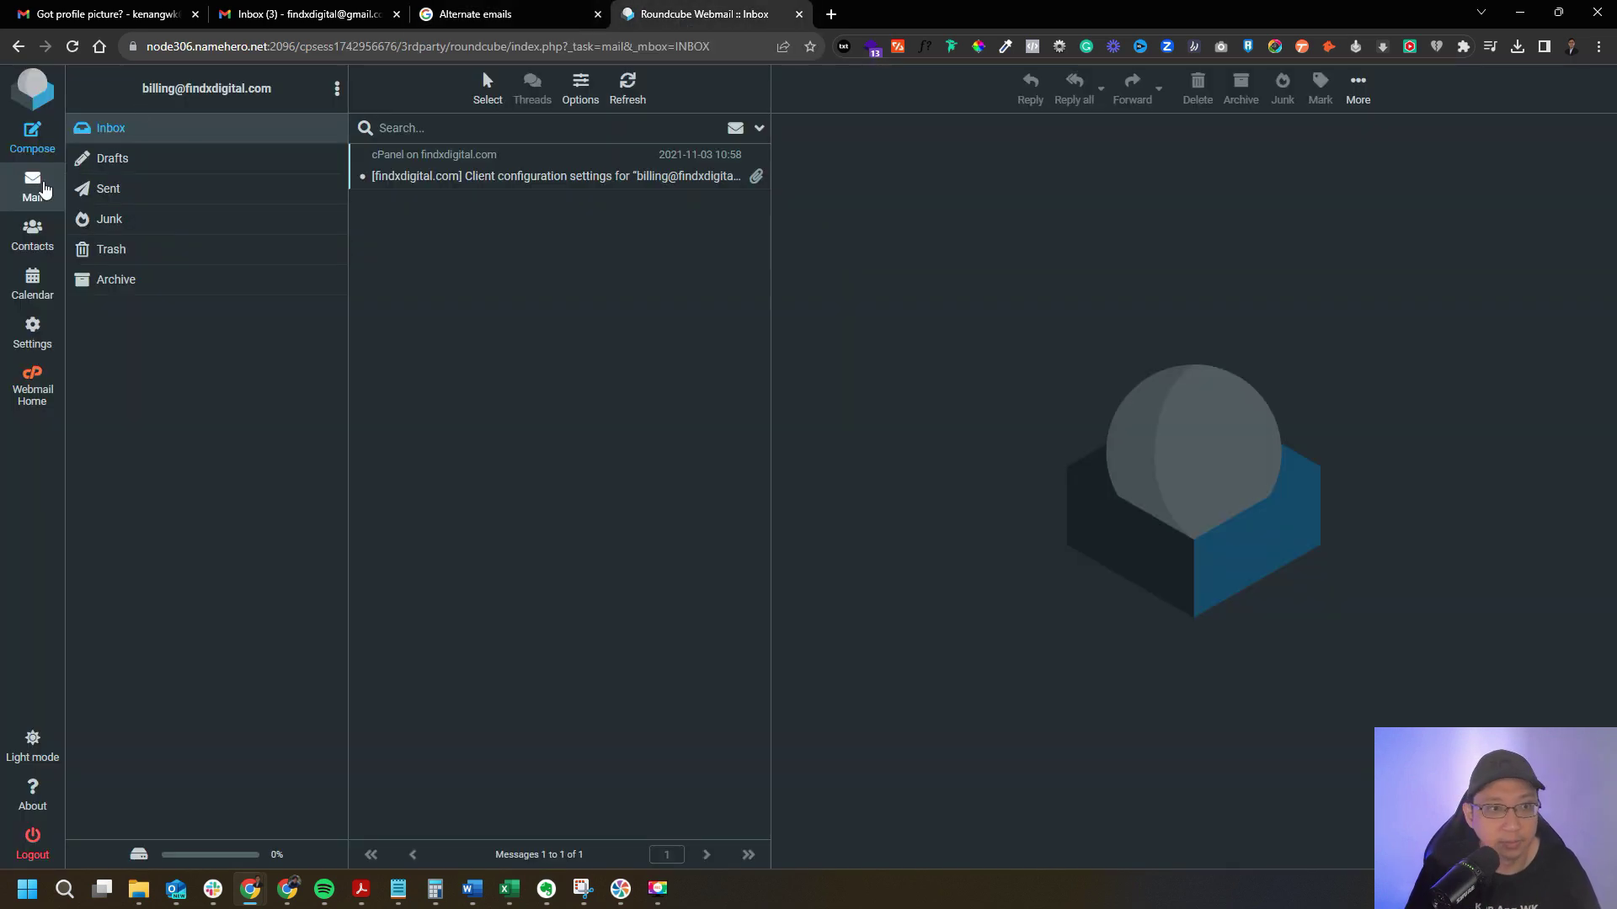
left_click_drag(286, 98, 140, 98)
key("ctrl+c")
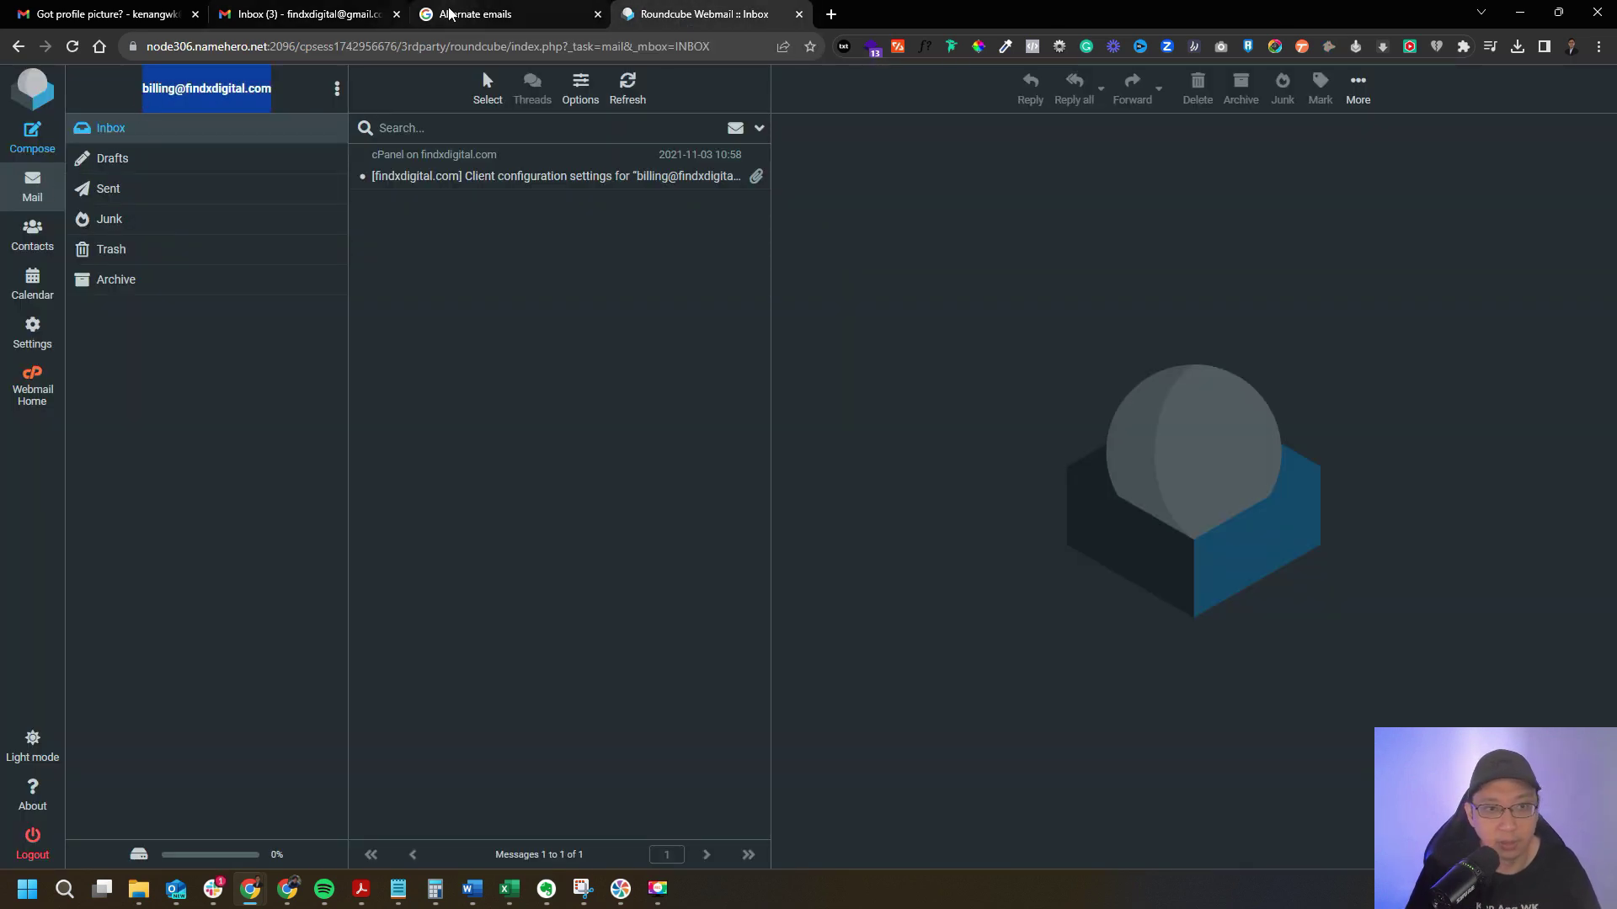
left_click(475, 14)
key("ctrl+v")
left_click(879, 530)
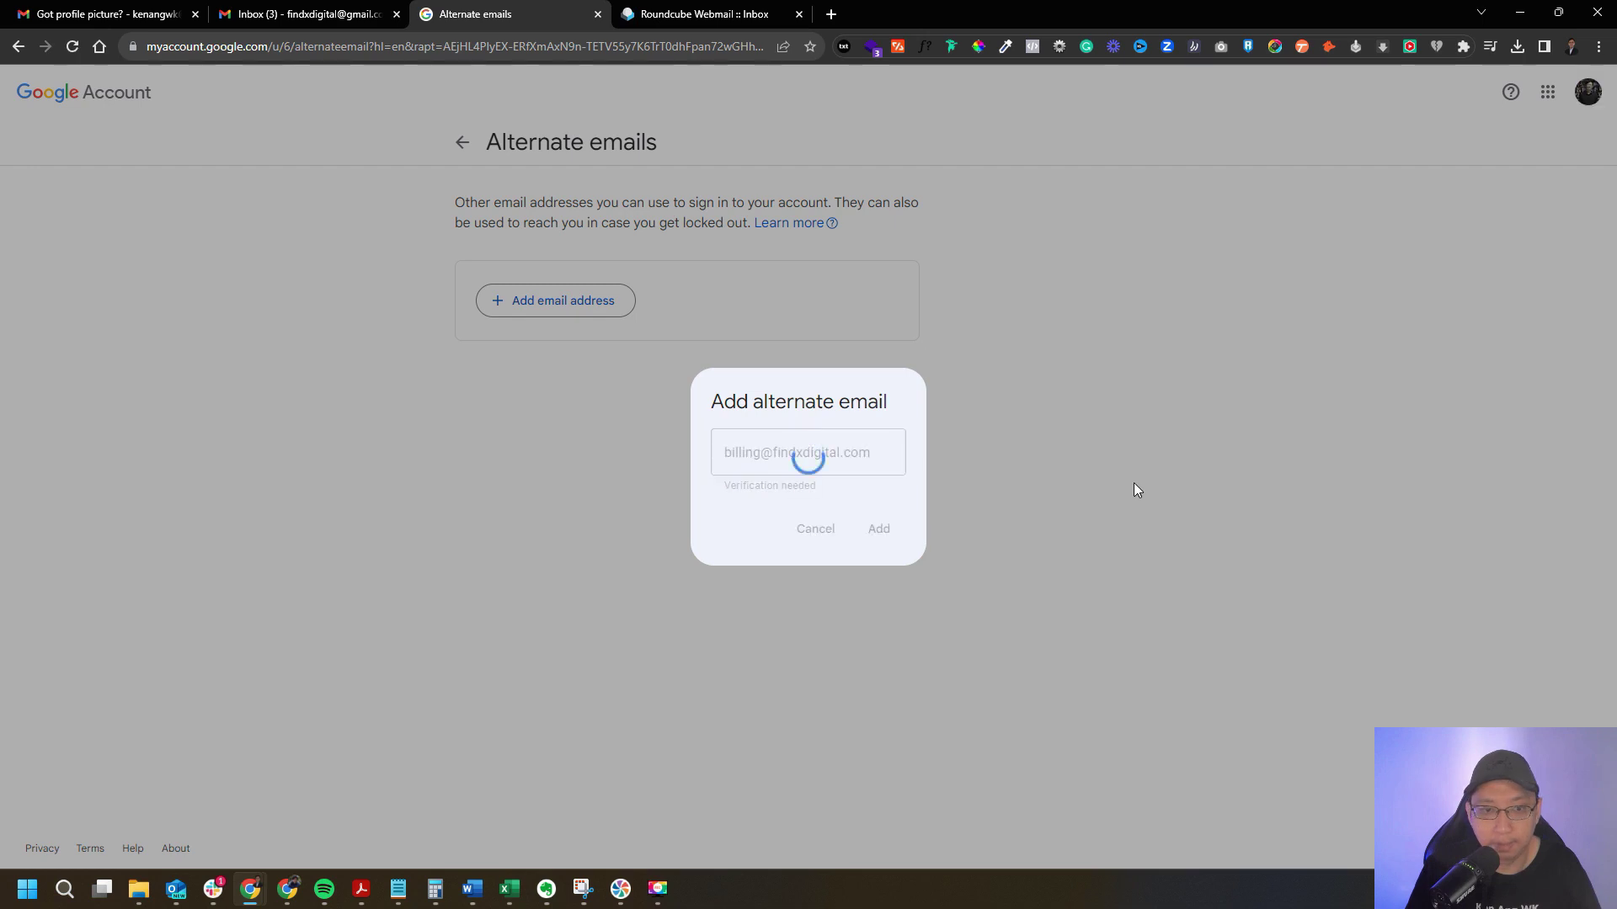
Confirm the alternate address through the verification link in Google's Security alert email.
left_click(674, 15)
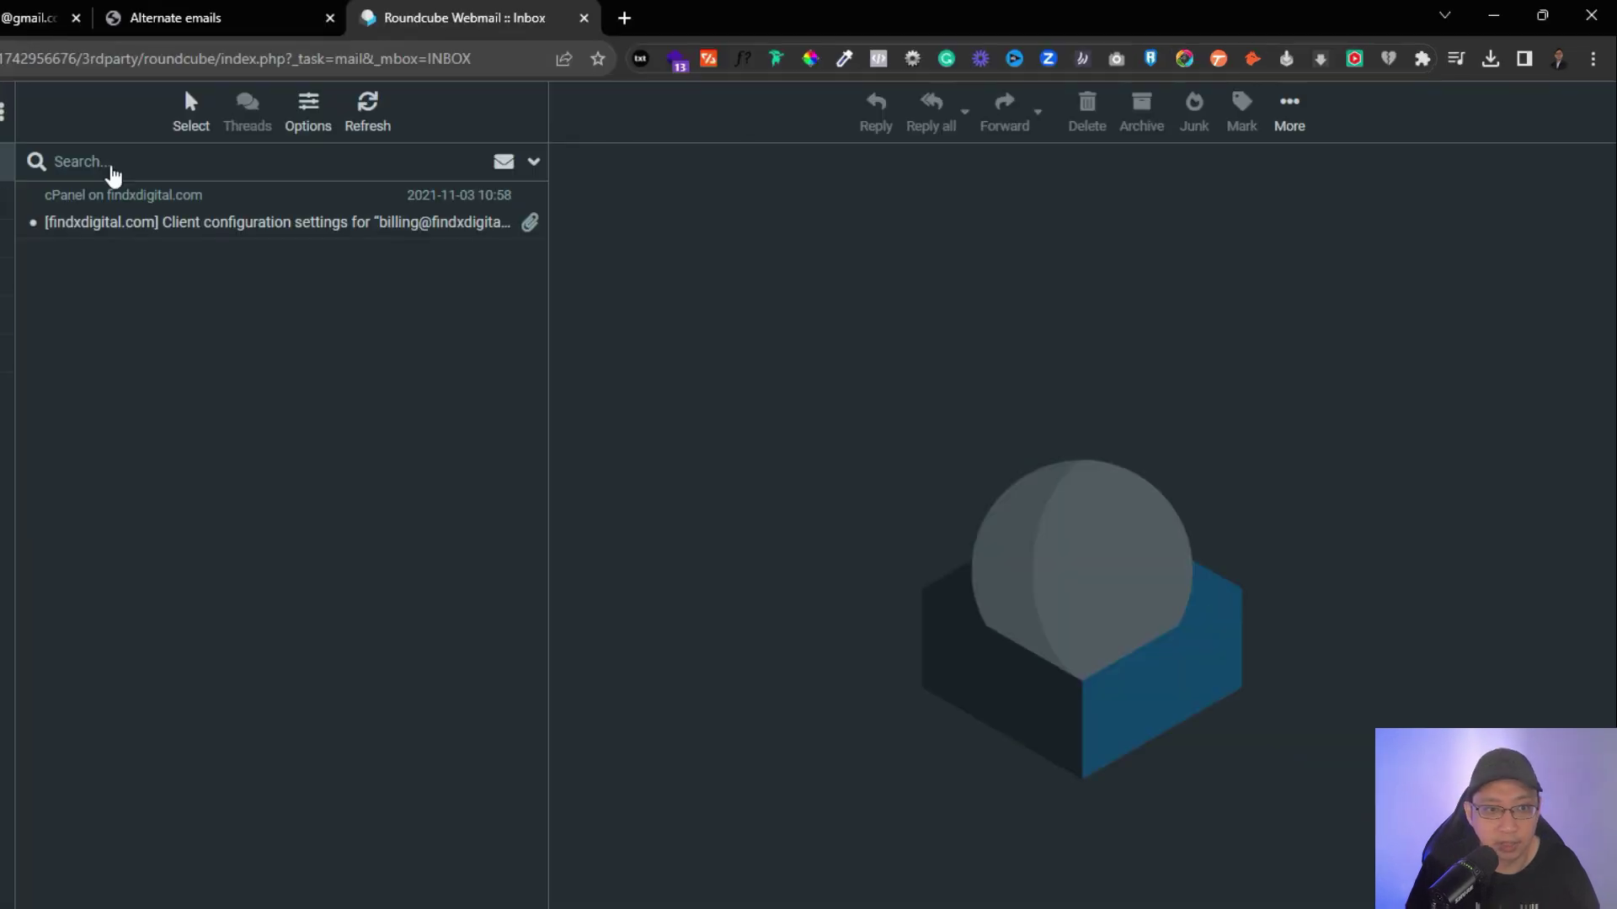
left_click(406, 176)
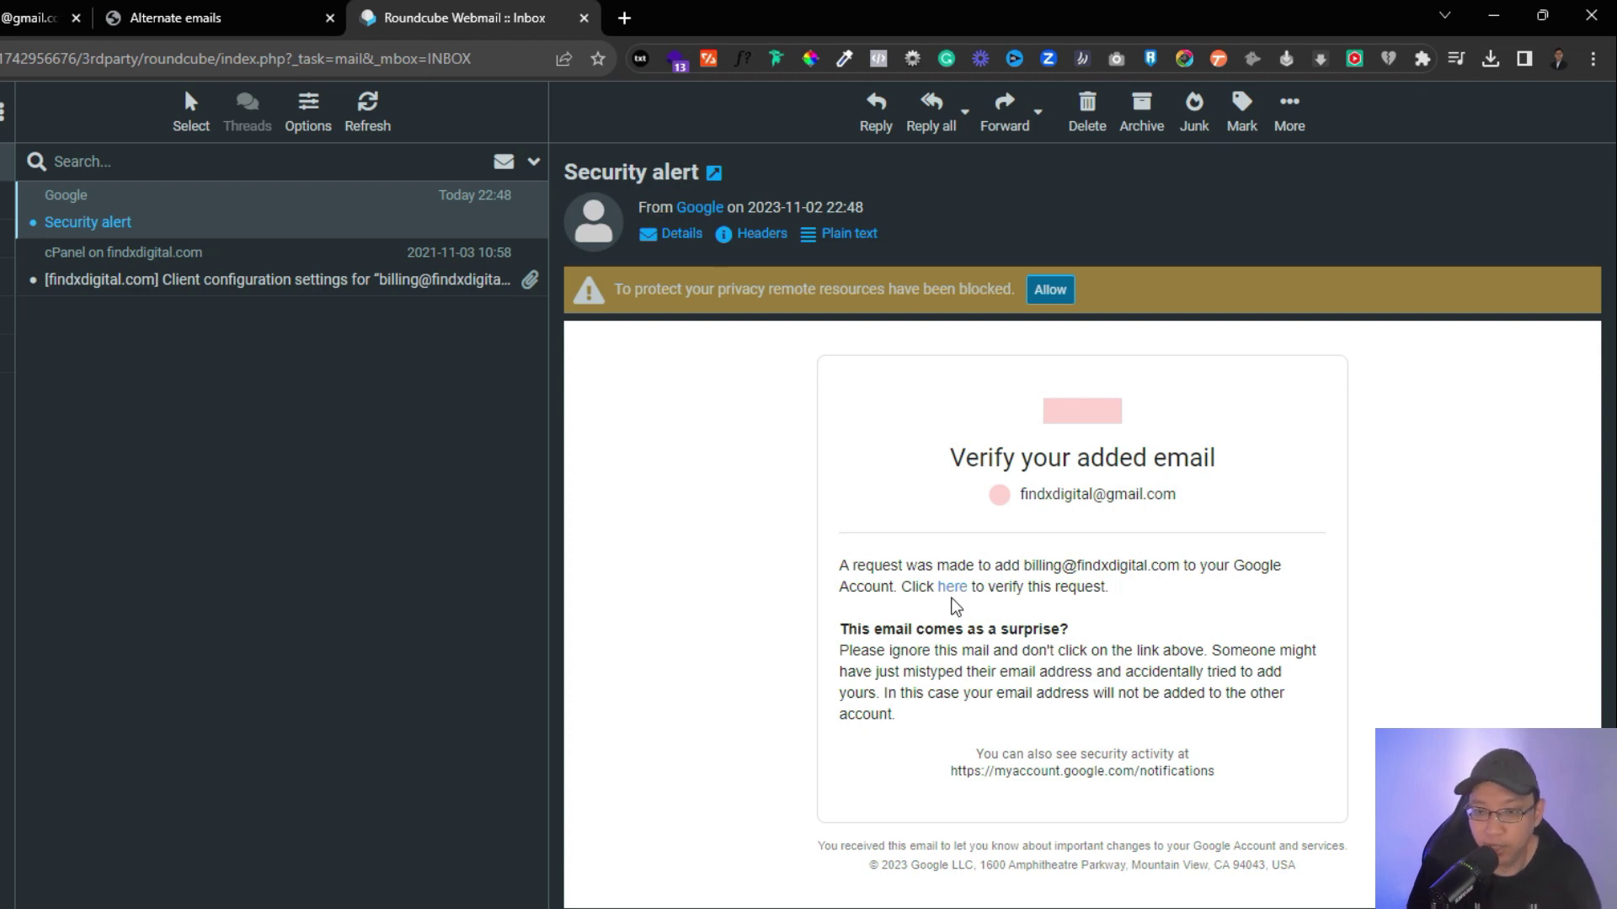
left_click(949, 593)
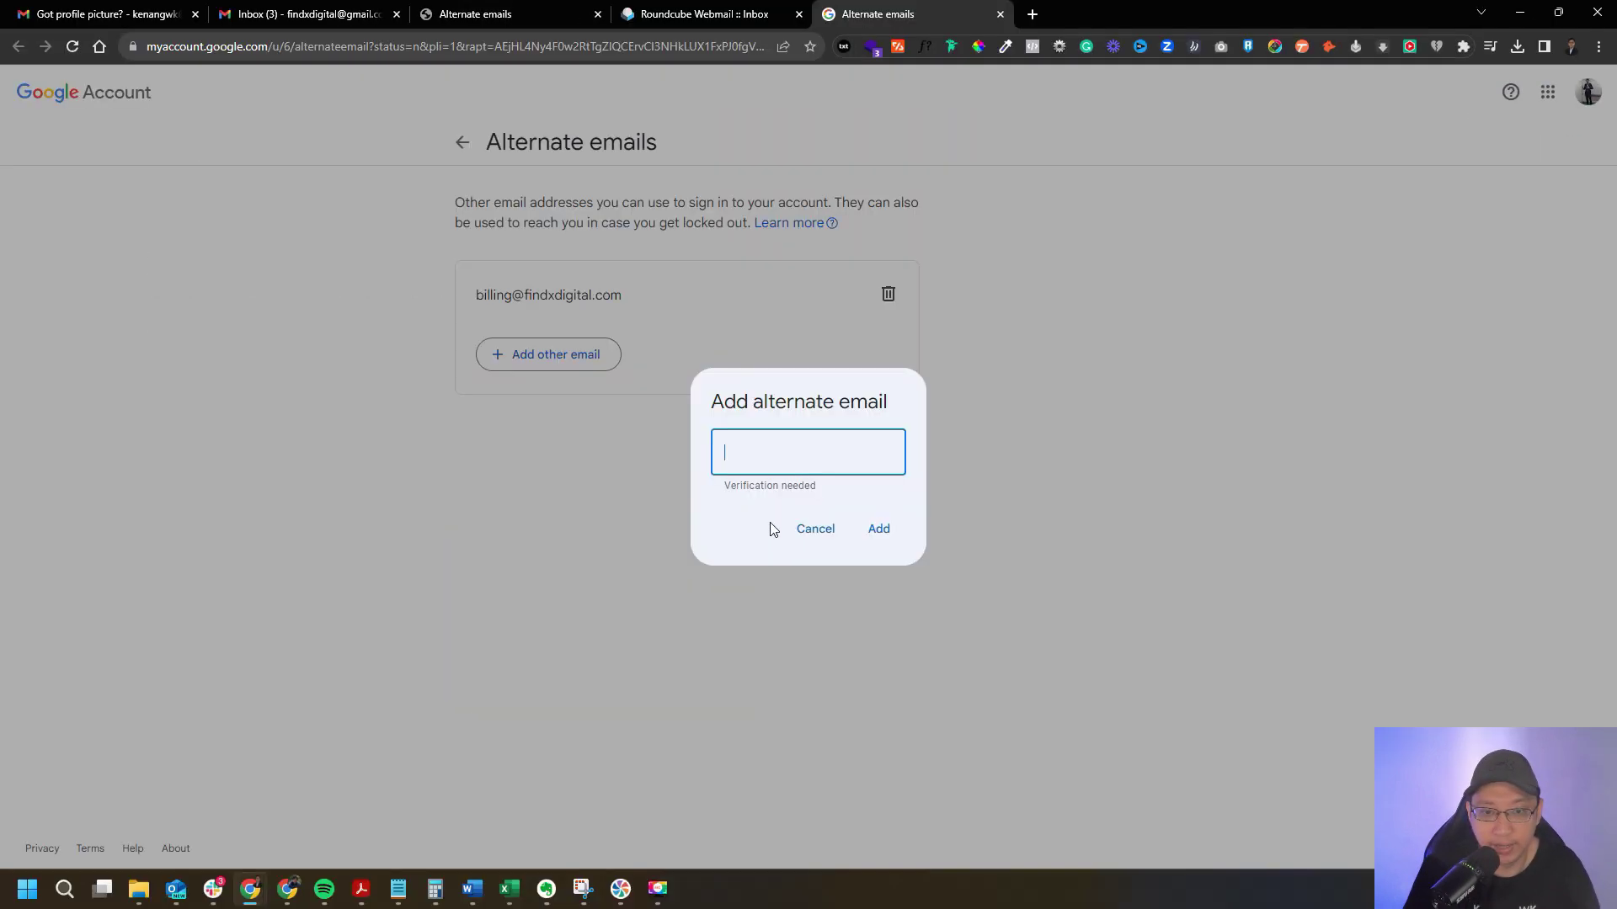
left_click(811, 529)
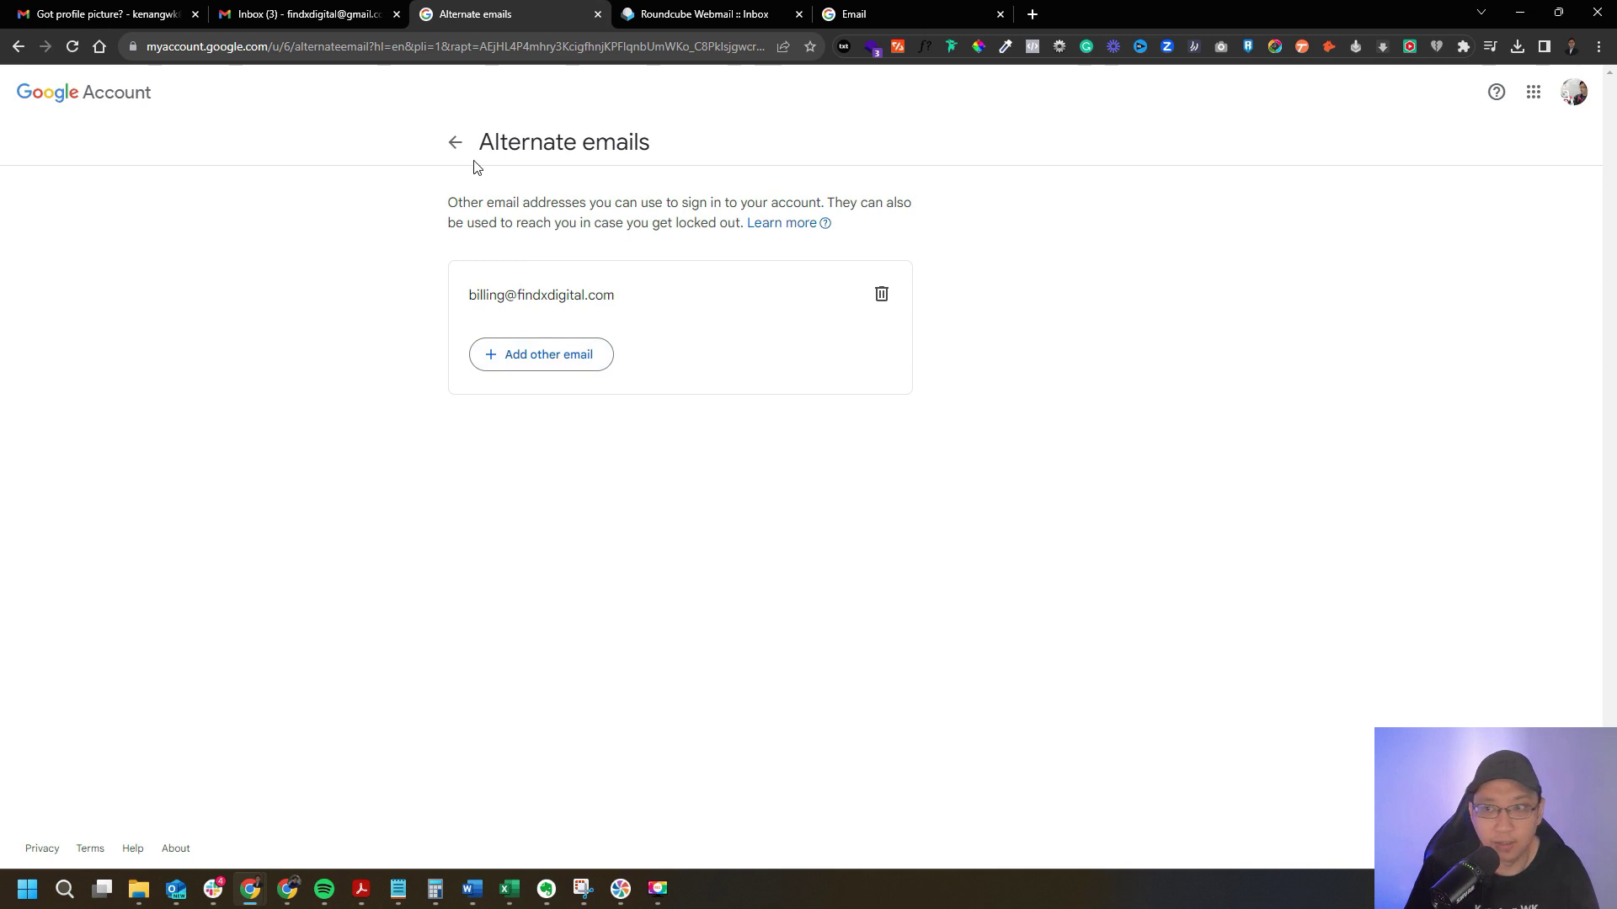
Send 'Yes new profile picture!' with body 'Thank you so much!!' to Gmail and open it there.
left_click(674, 14)
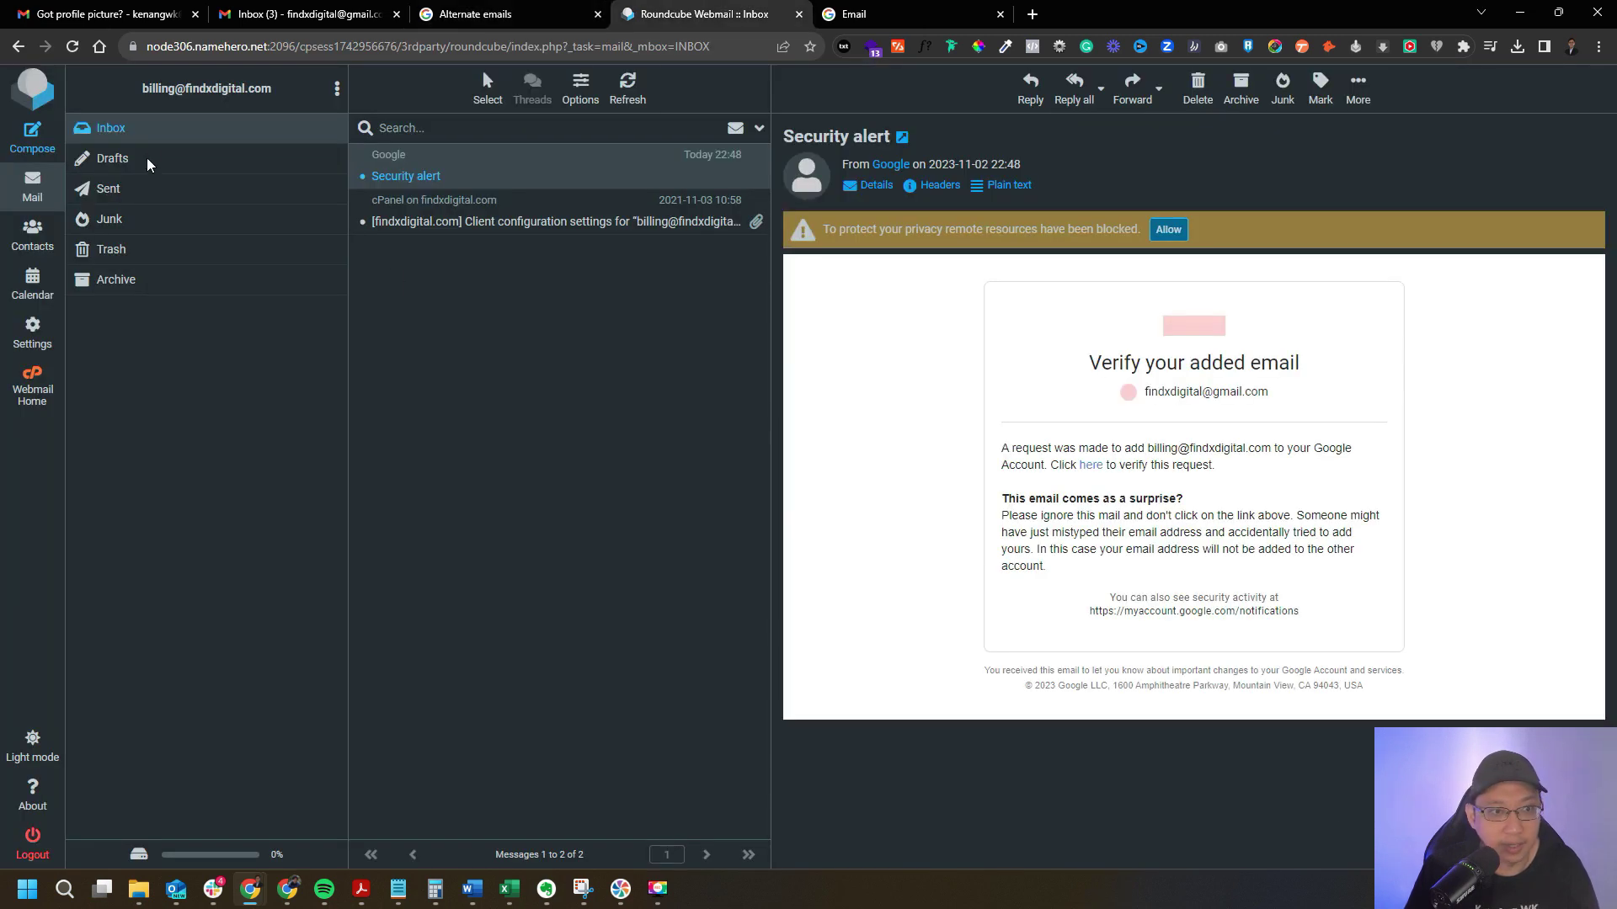
left_click(32, 135)
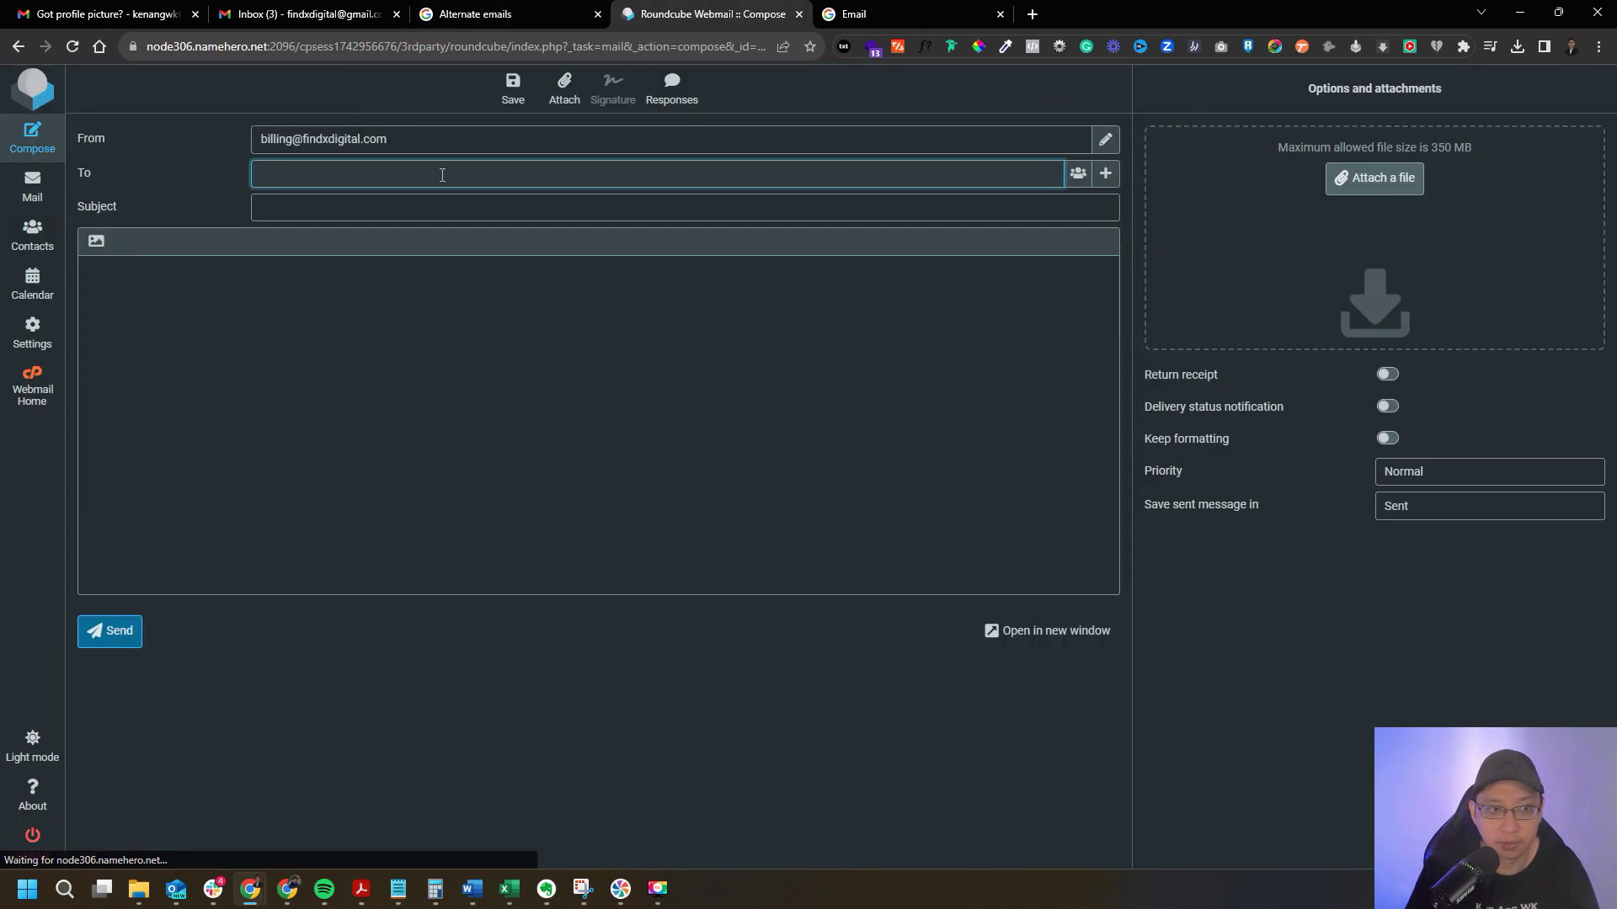
key("Tab")
type("Yes new profile picture!")
key("Tab")
type("Thank you so much!!")
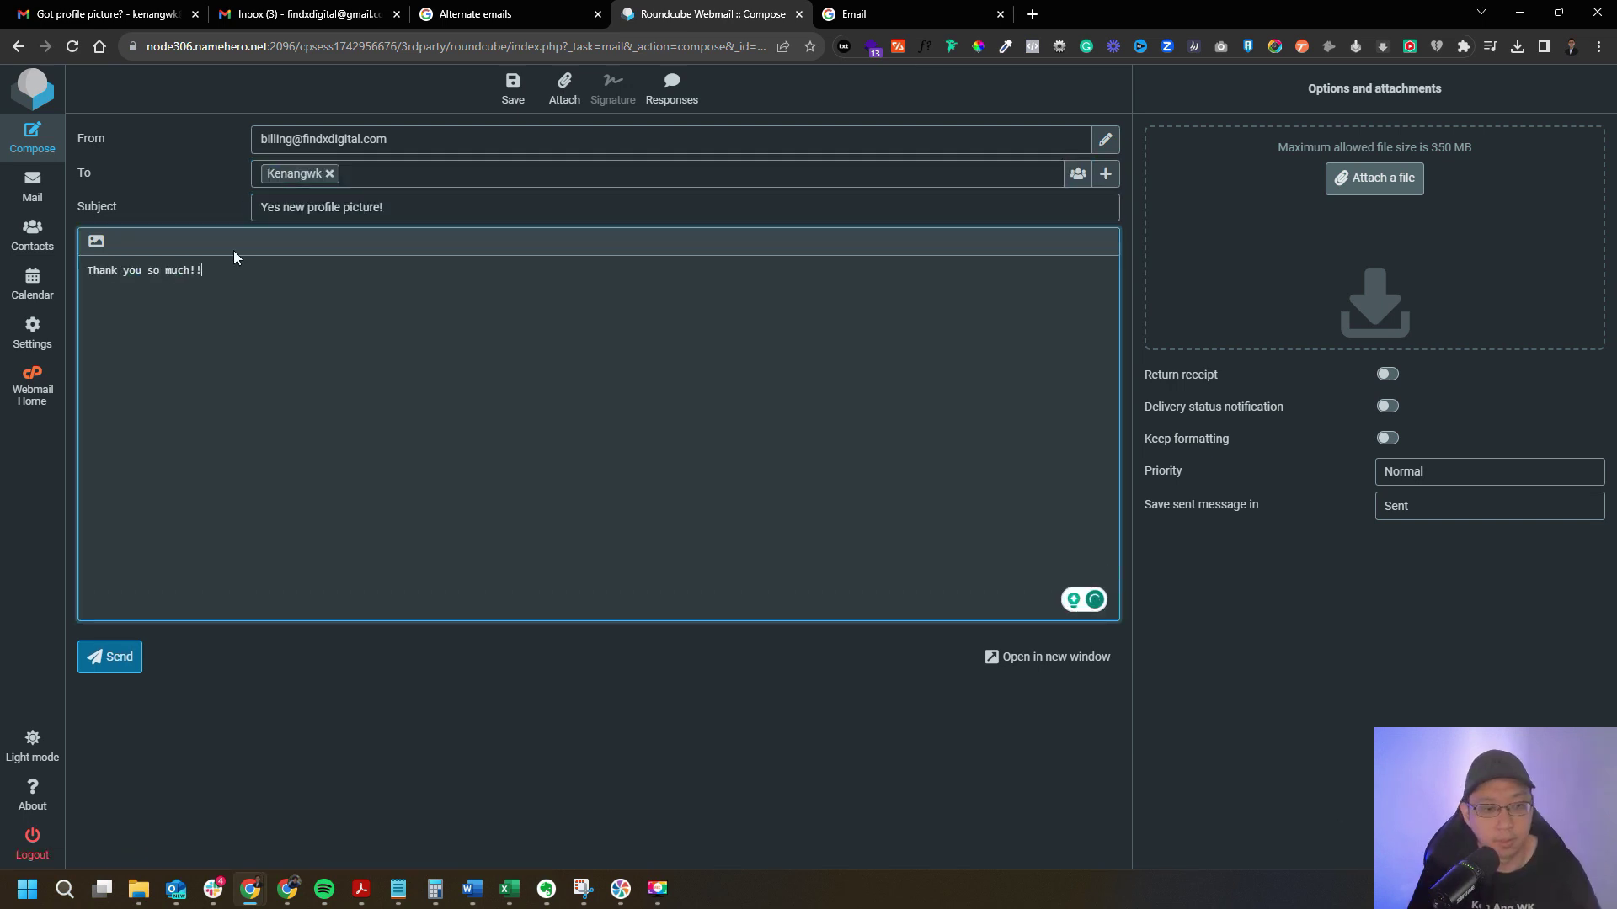
left_click(134, 656)
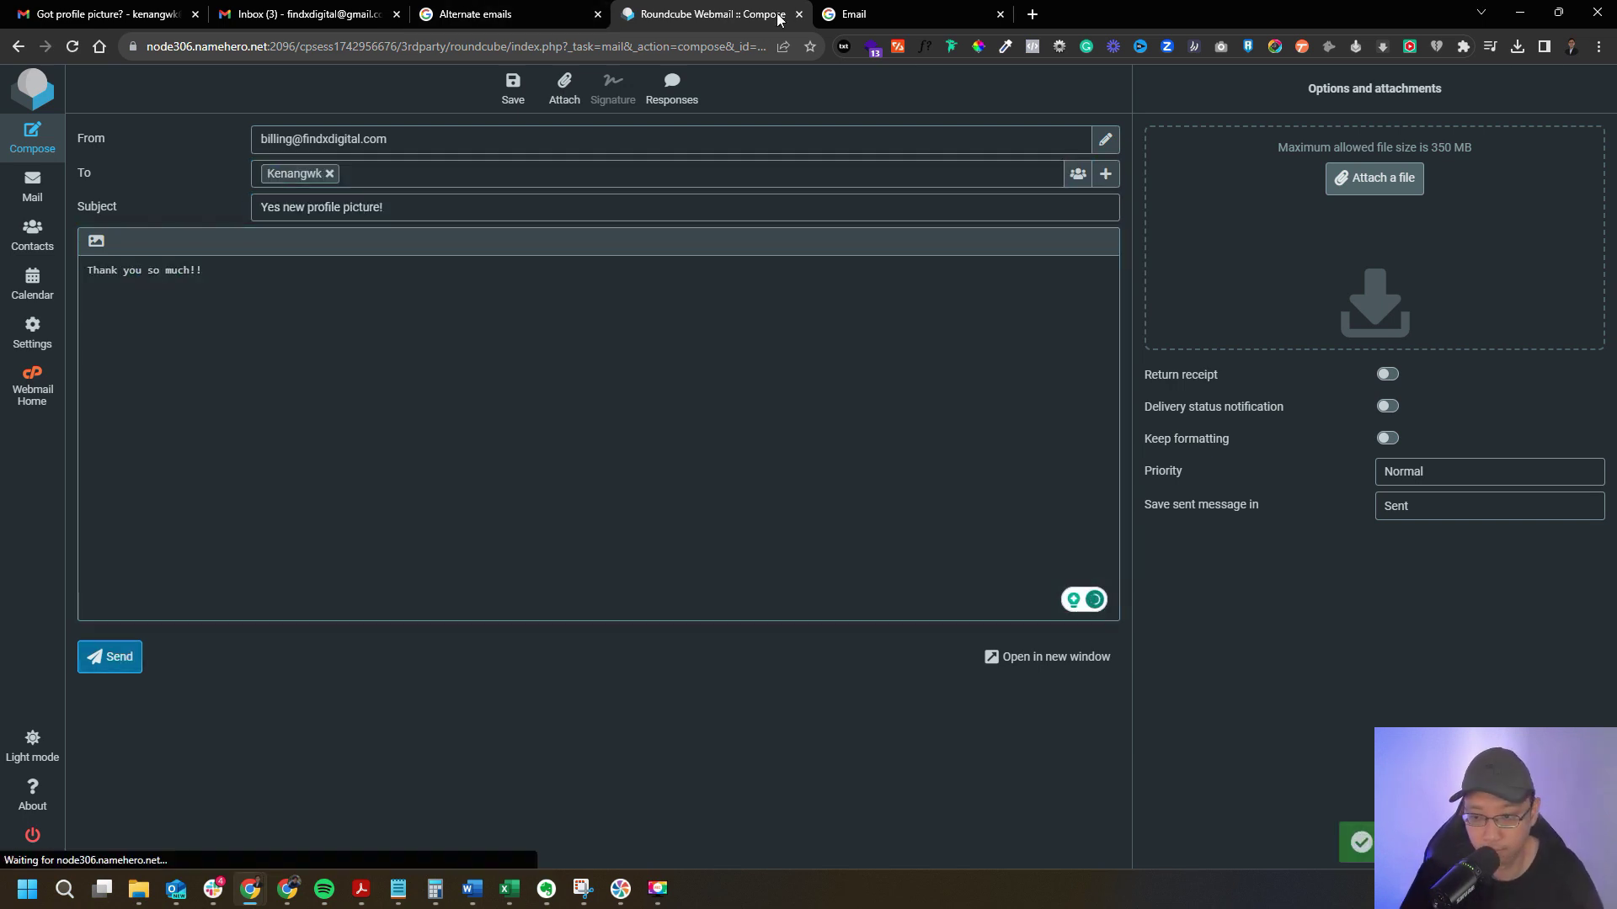
left_click(105, 14)
left_click(593, 177)
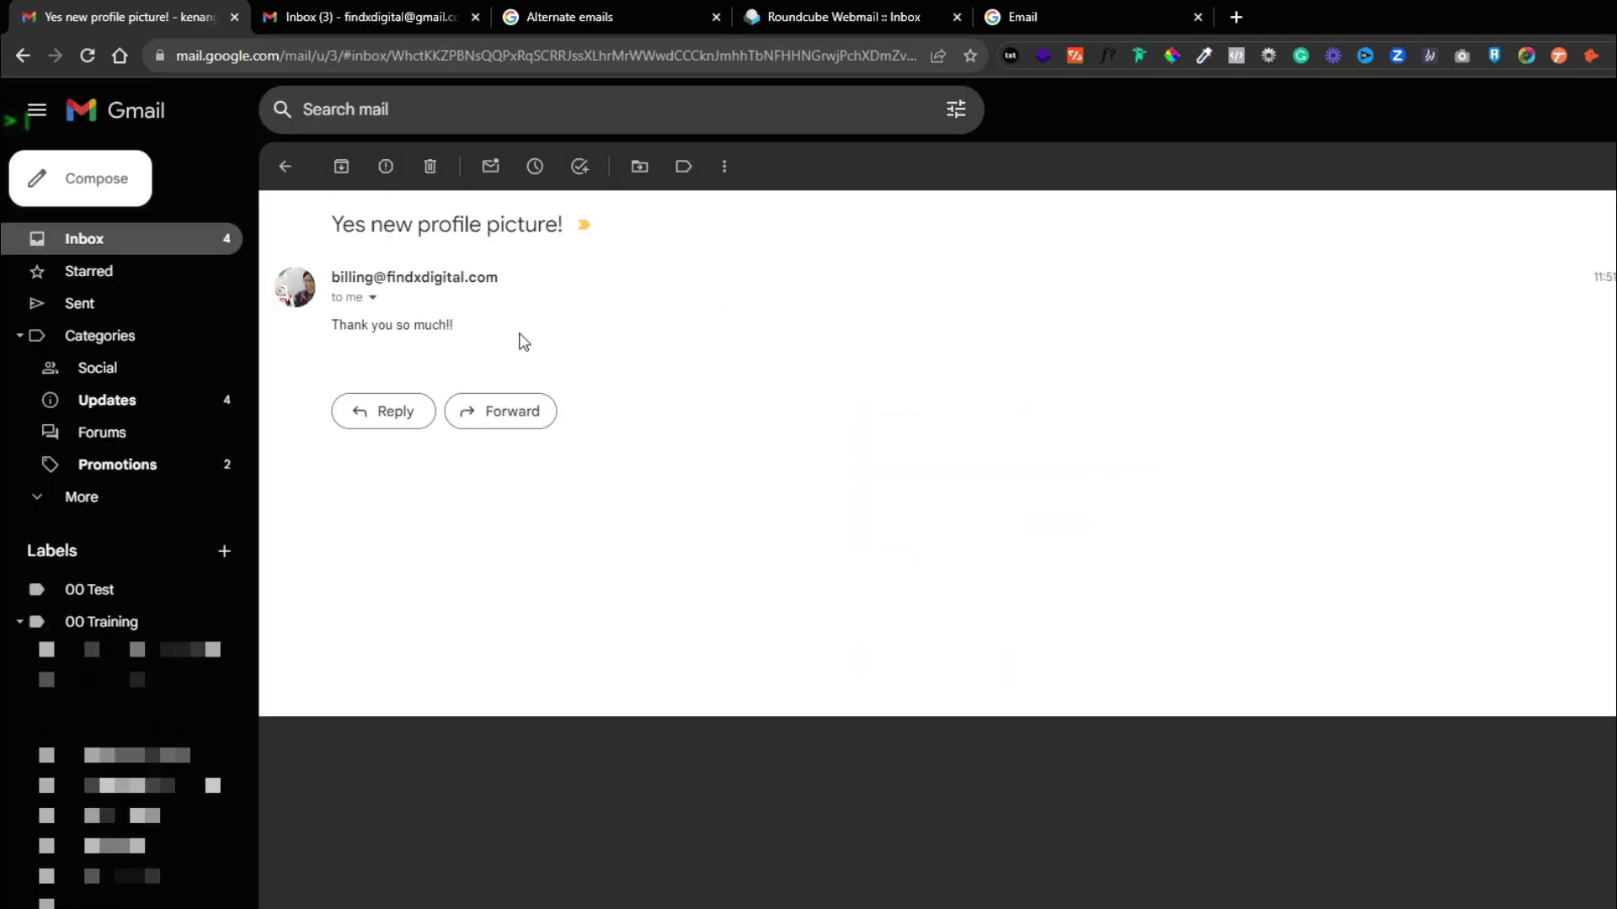
left_click_drag(416, 278, 331, 278)
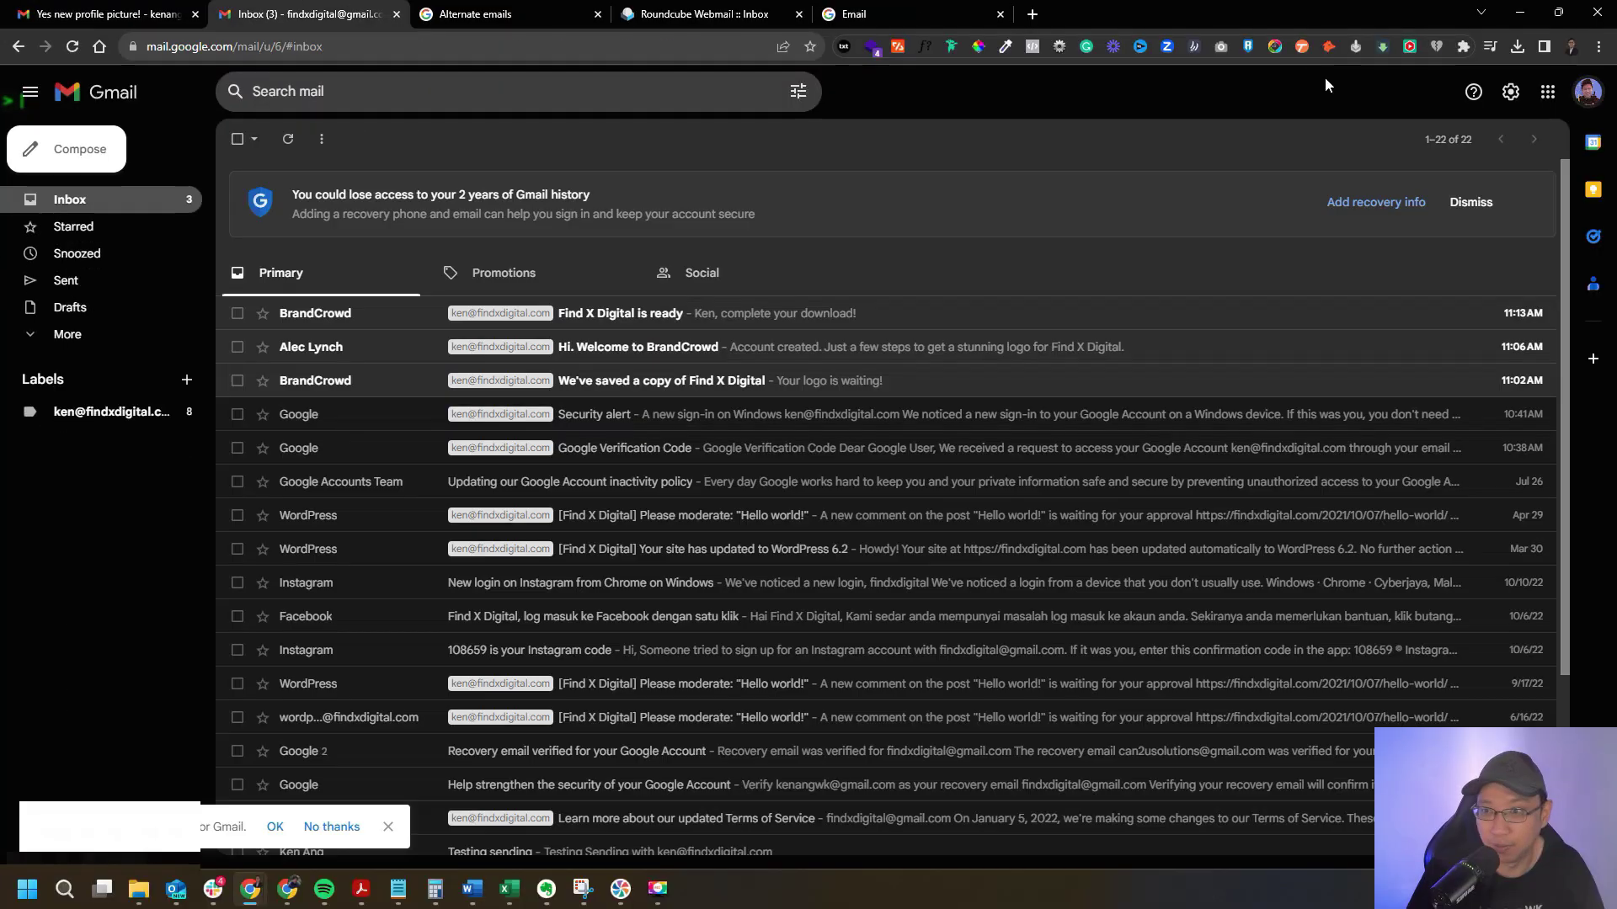
left_click(1589, 93)
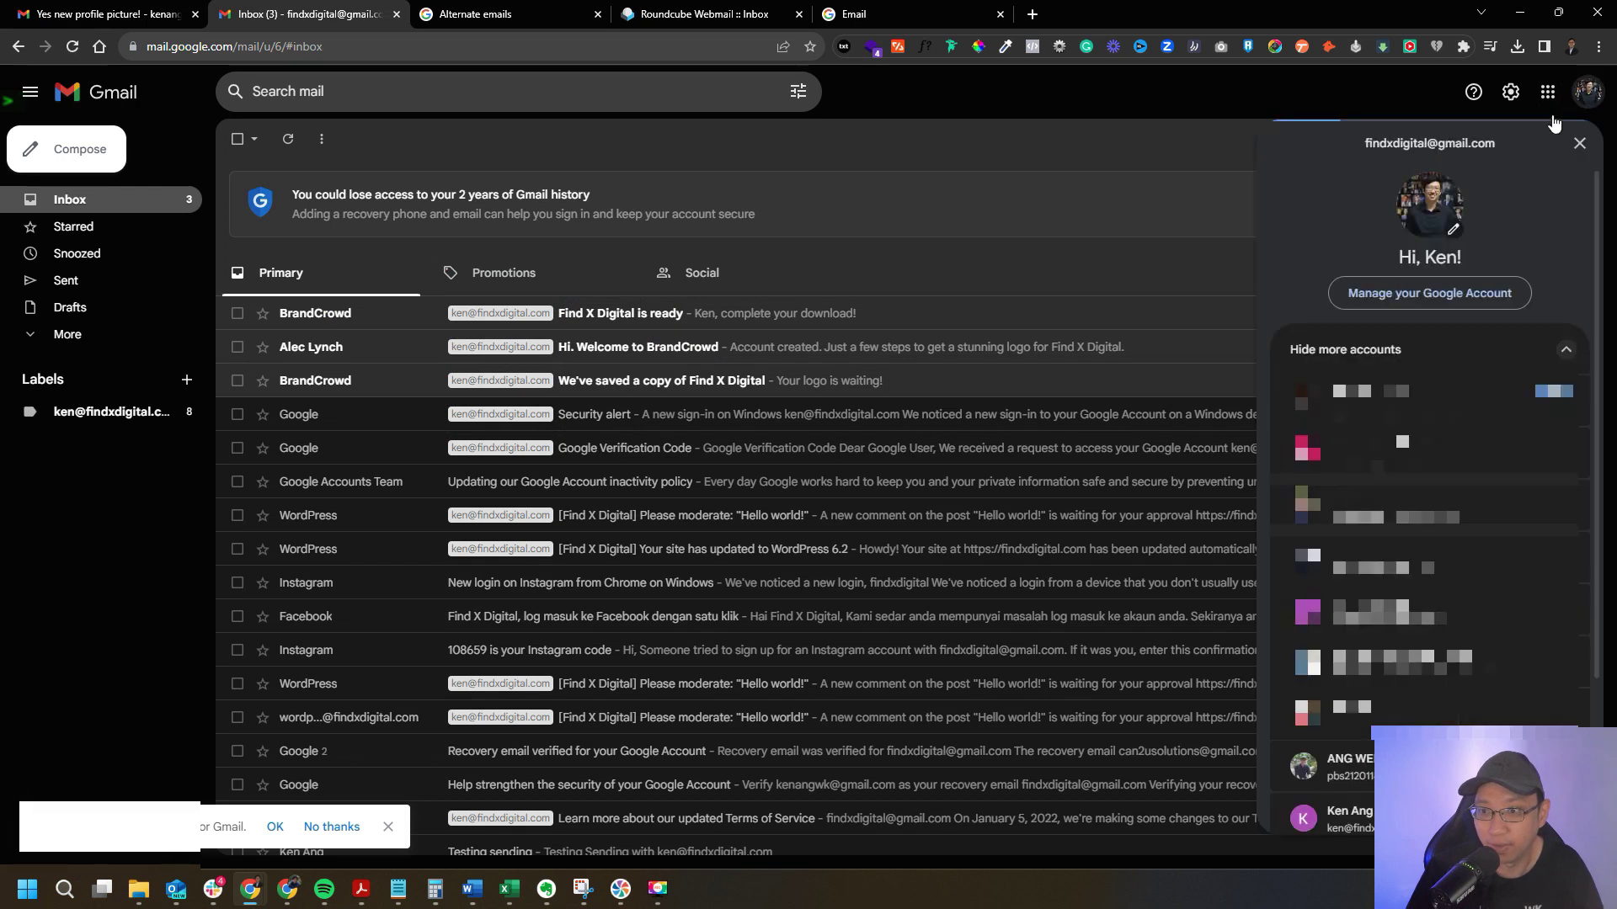
left_click(126, 14)
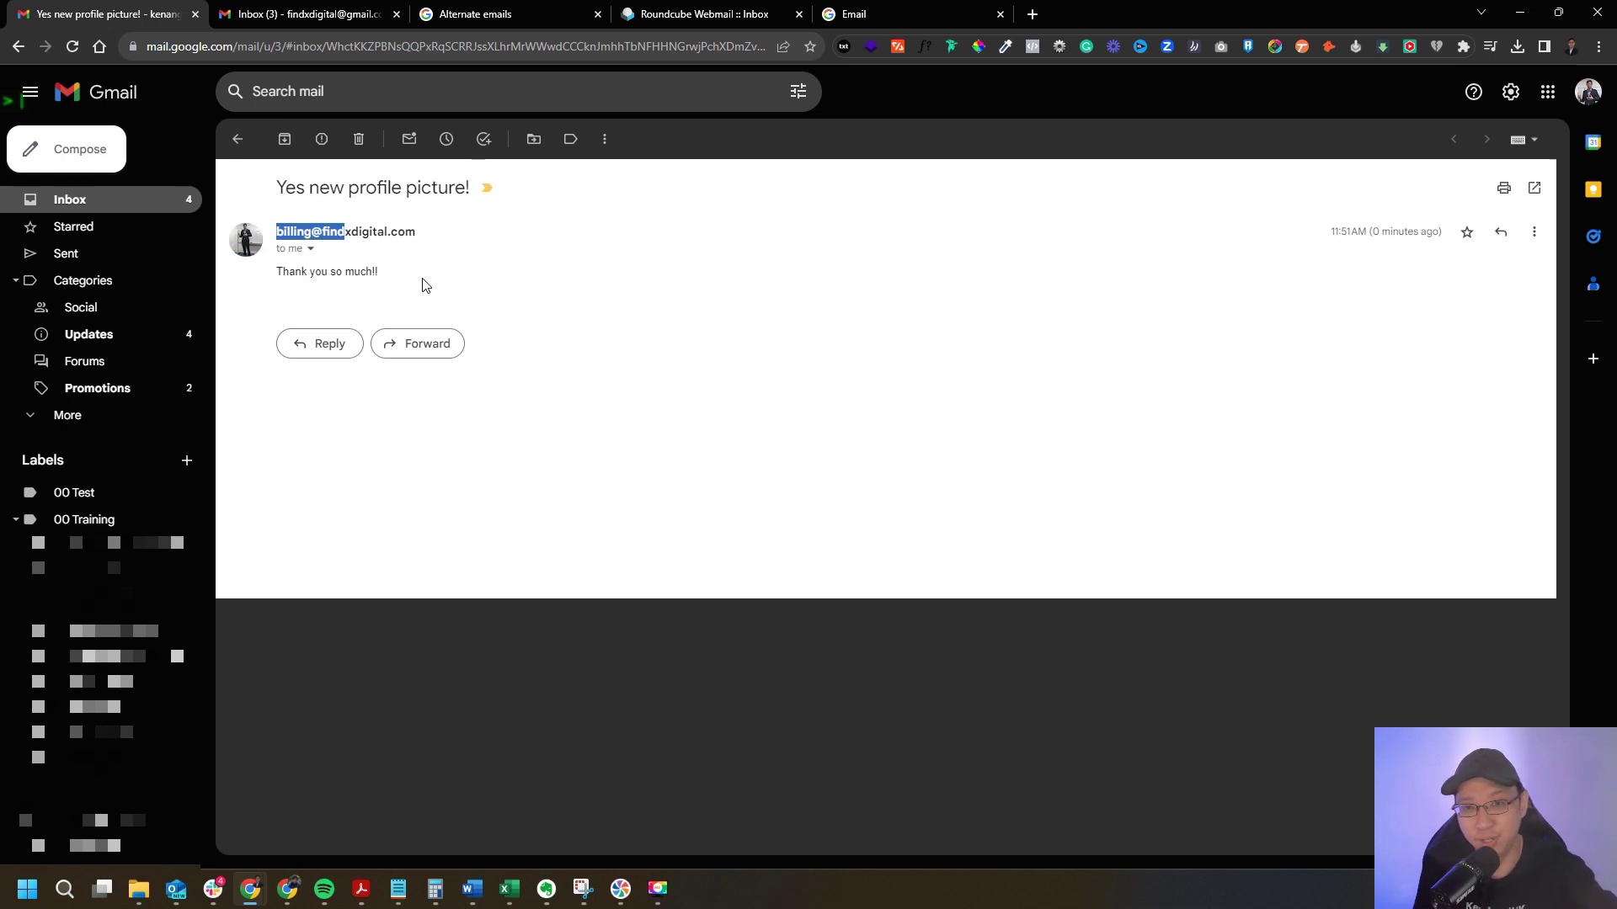
key("alt+Tab")
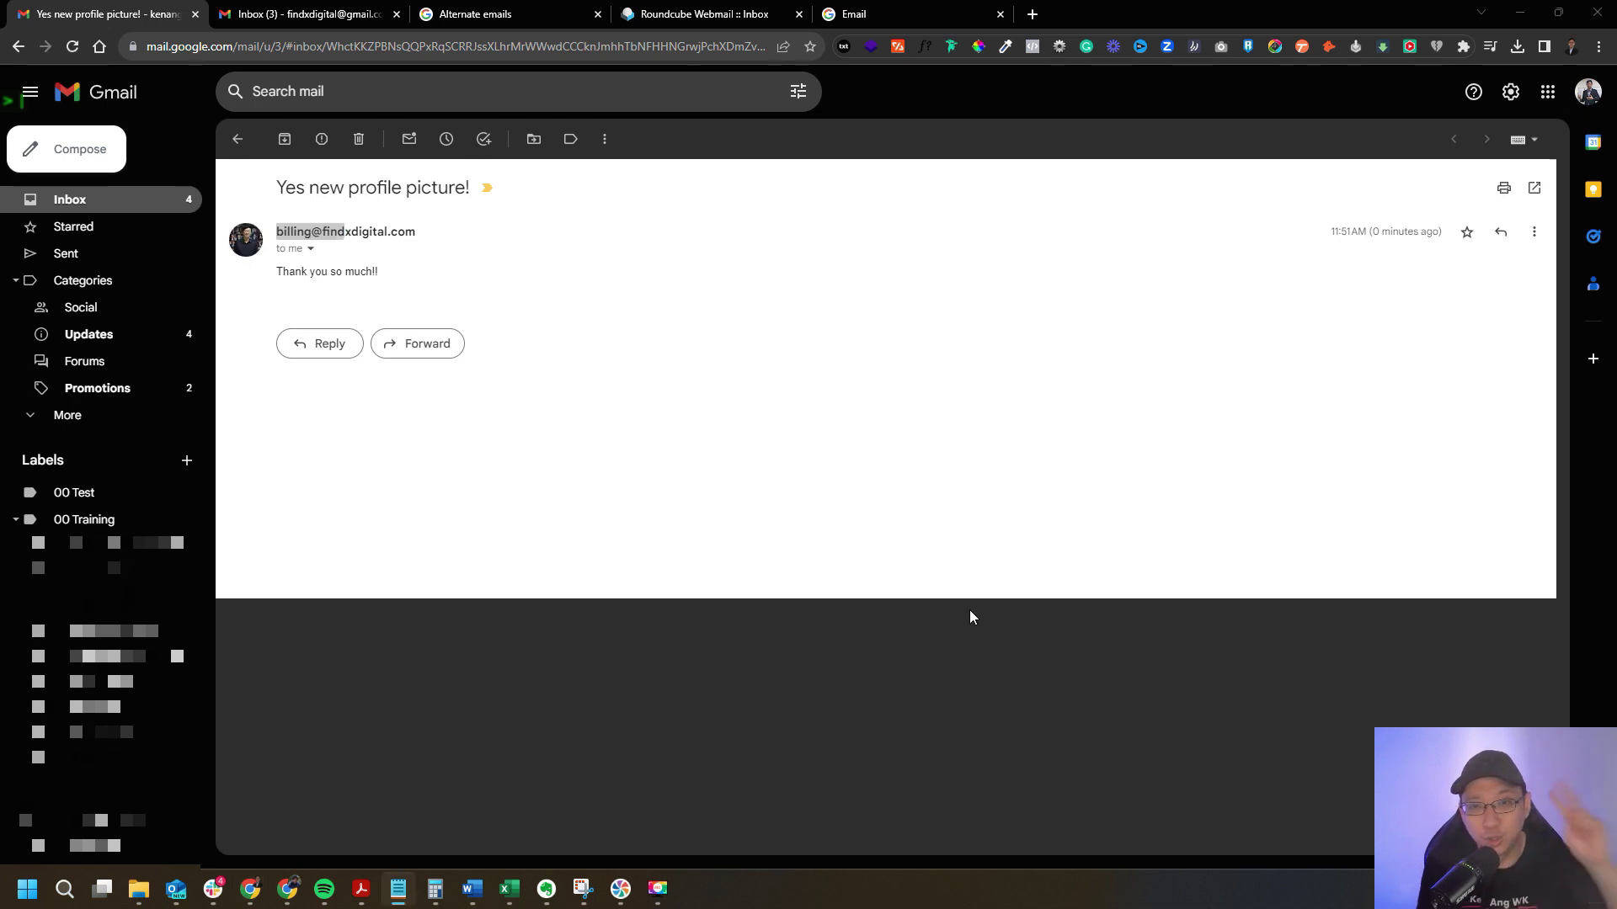